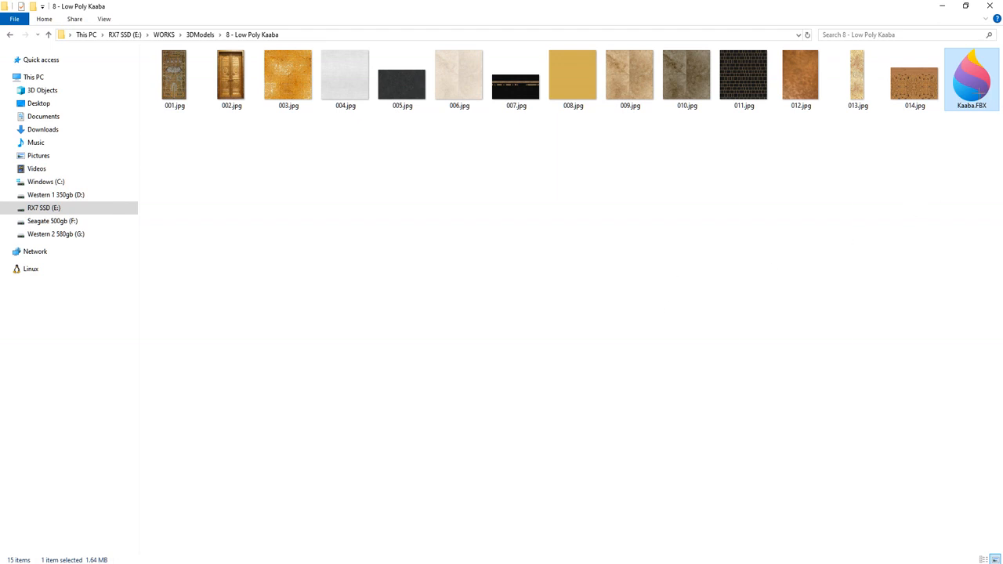
Import Kaaba.FBX from the Low Poly Kaaba folder into the empty 3ds Max scene.
drag(979, 88, 837, 423)
drag(924, 123, 286, 69)
drag(971, 78, 507, 289)
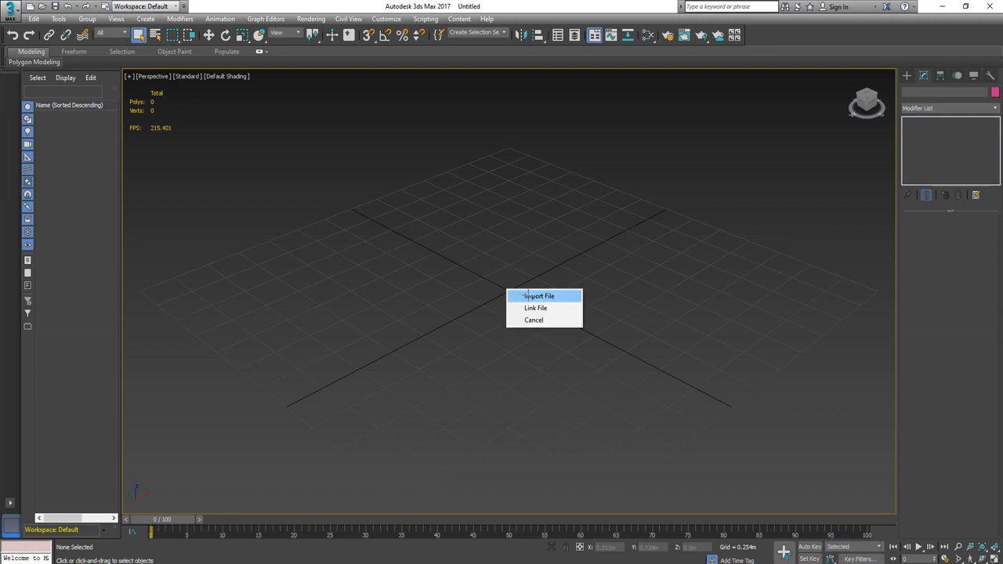
click(529, 296)
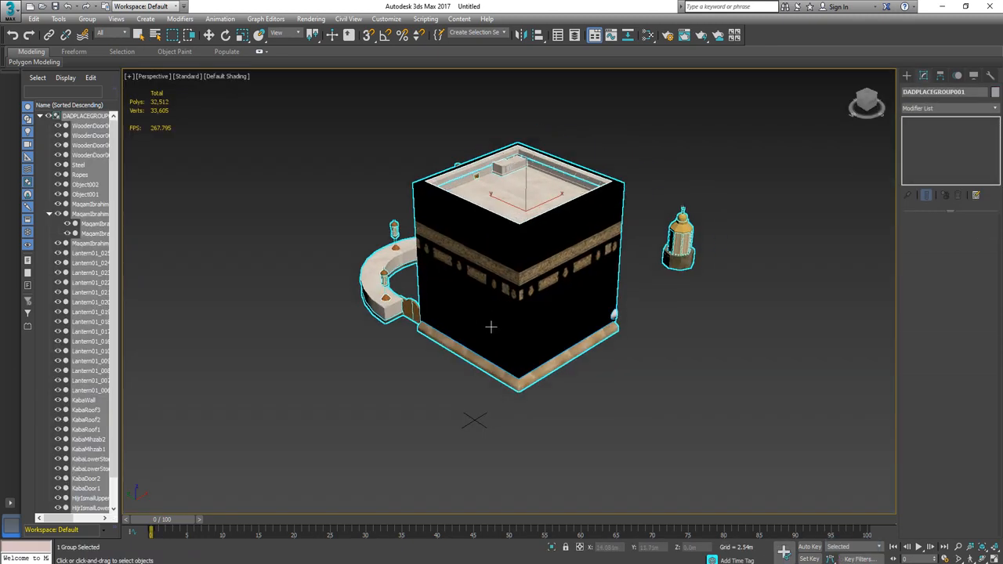
Ungroup the imported Kaaba group into its separate objects and clear the selection.
scroll(491, 327, up, 2)
middle_drag(491, 327, 452, 430)
key(w)
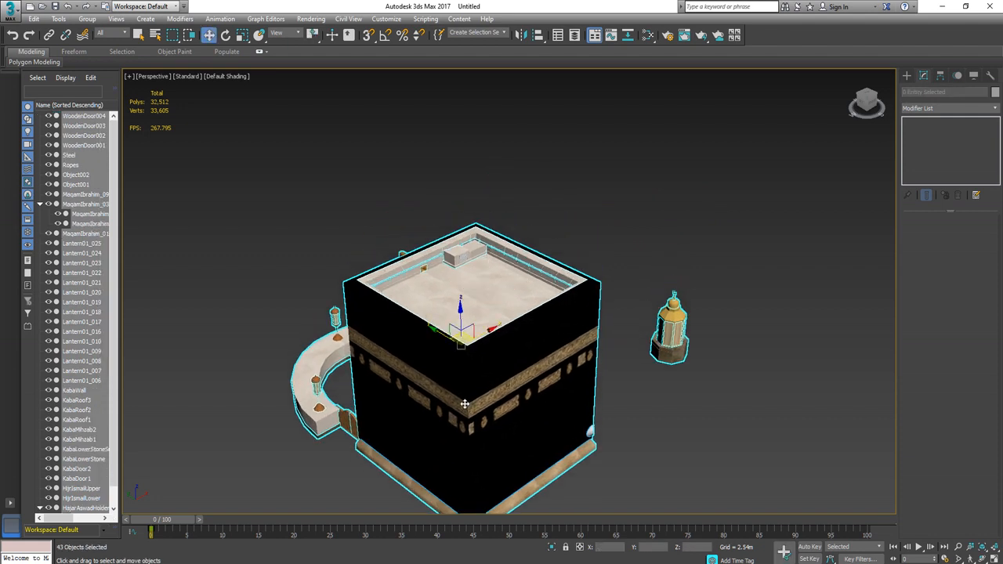
scroll(464, 404, down, 7)
middle_drag(464, 404, 524, 348)
click(524, 347)
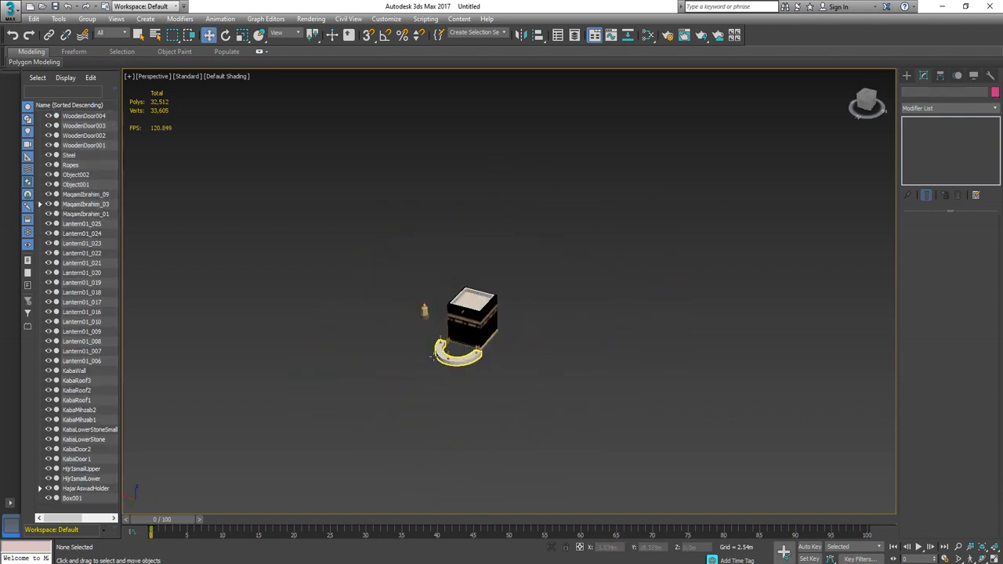
scroll(418, 352, up, 8)
middle_drag(419, 352, 459, 362)
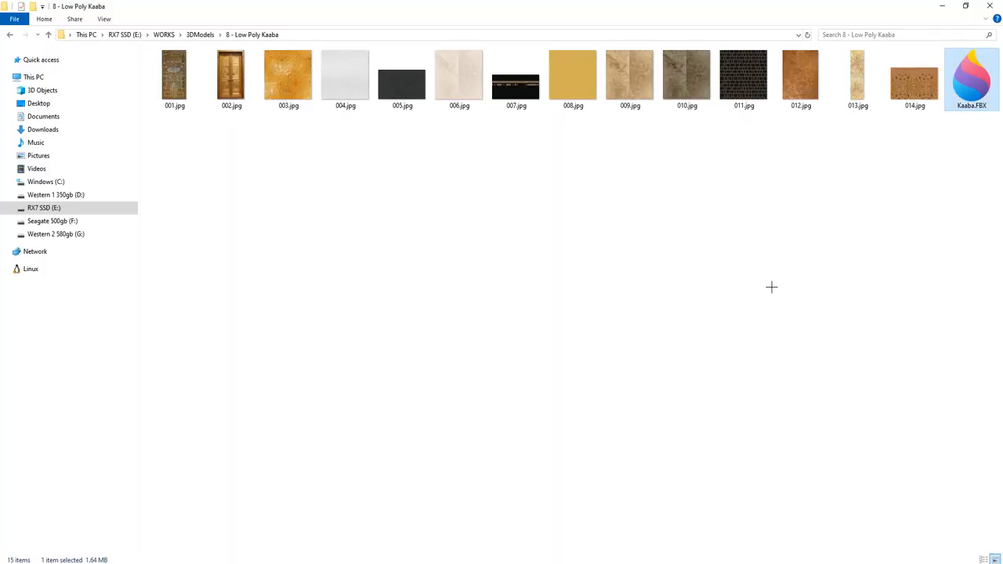
Switch to File Explorer and look through the texture images 001.jpg to 014.jpg supplied with the model.
click(174, 79)
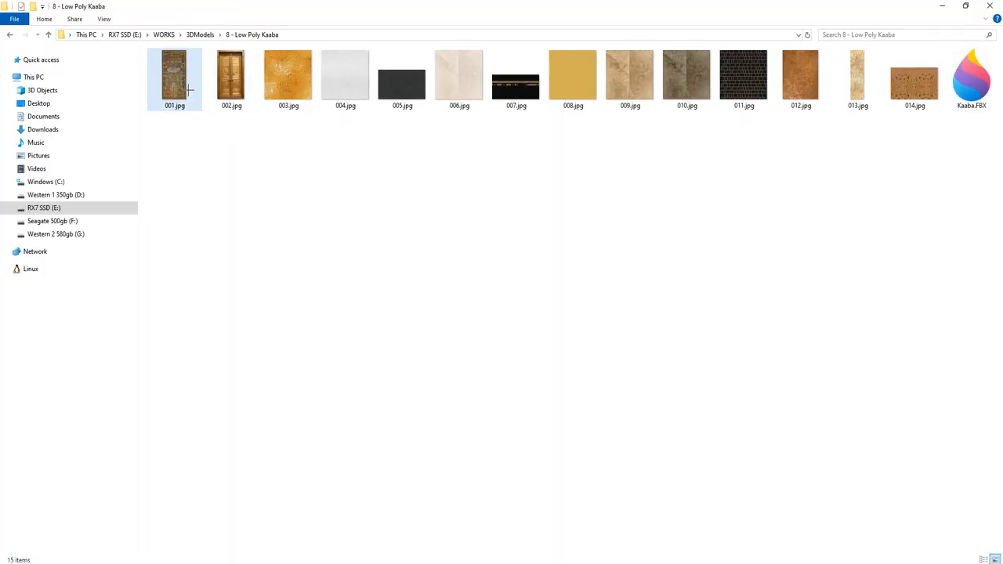
click(231, 78)
click(286, 80)
click(346, 83)
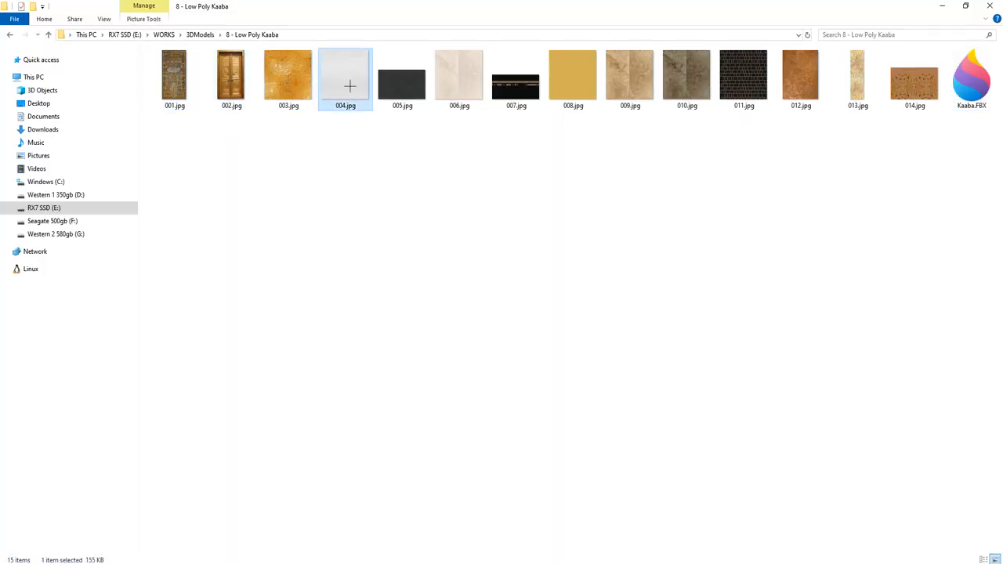
click(409, 85)
click(855, 90)
click(902, 83)
click(820, 198)
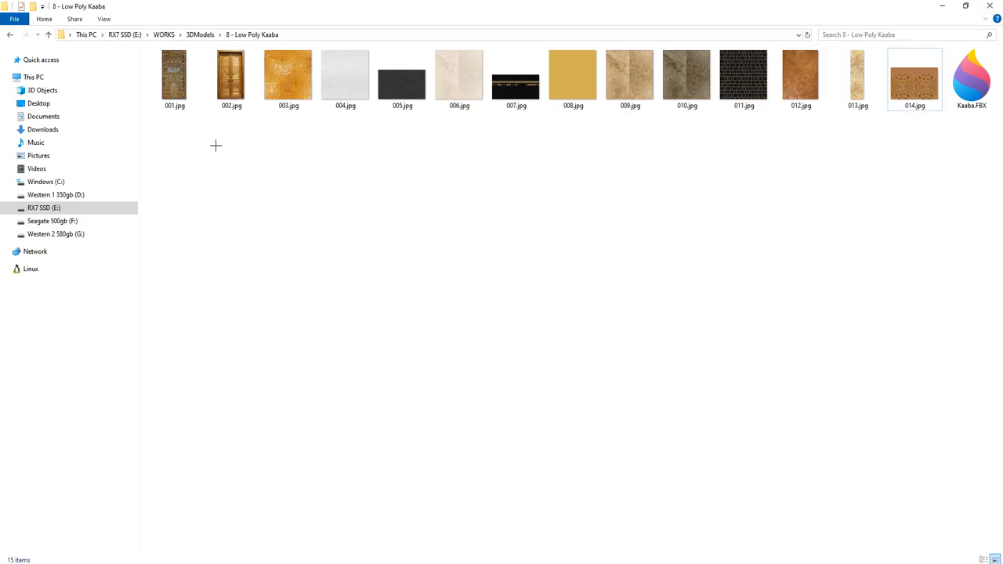
drag(246, 159, 893, 86)
click(587, 226)
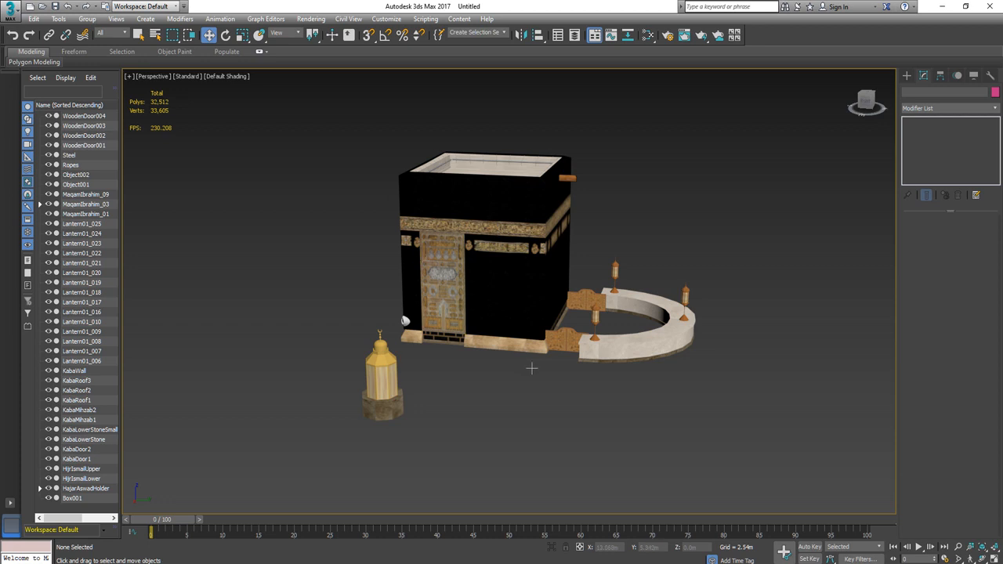
Return to 3ds Max and examine the textured Kaaba model from several sides and distances.
alt+middle_drag(531, 367, 320, 384)
alt+middle_drag(515, 326, 439, 352)
key(alt+Tab)
key(alt+Tab)
scroll(463, 315, up, 5)
scroll(463, 315, down, 5)
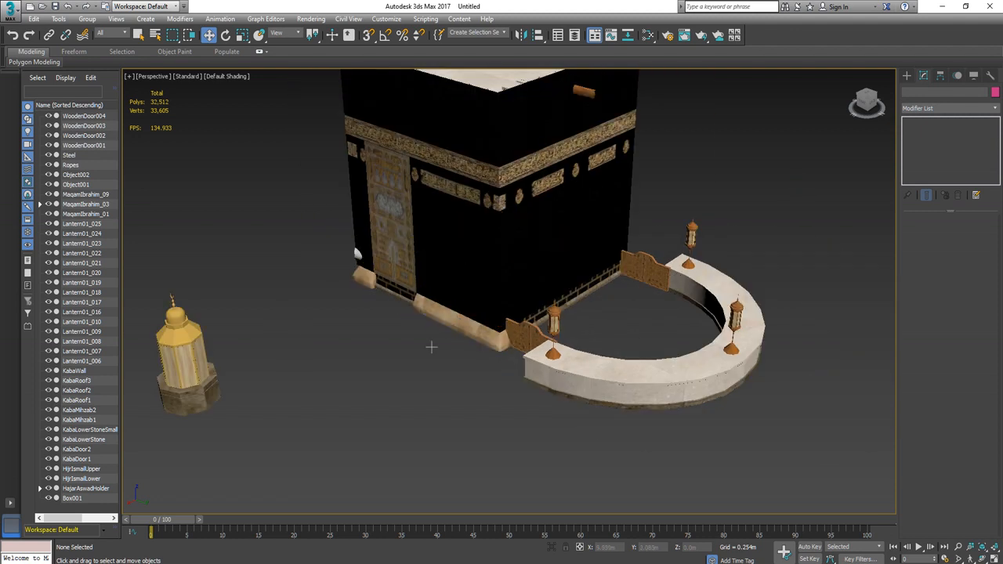
alt+middle_drag(457, 324, 378, 265)
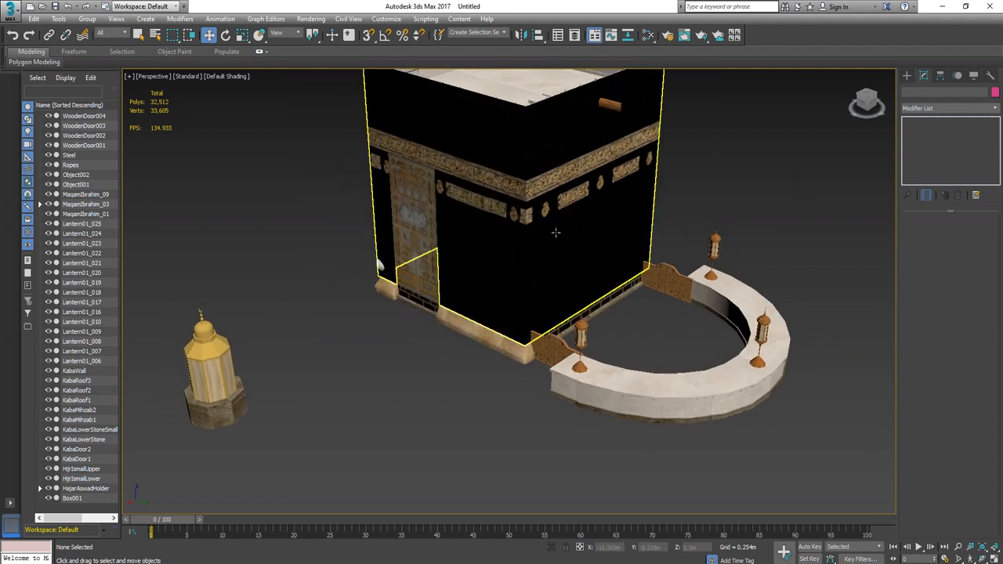
scroll(340, 358, down, 6)
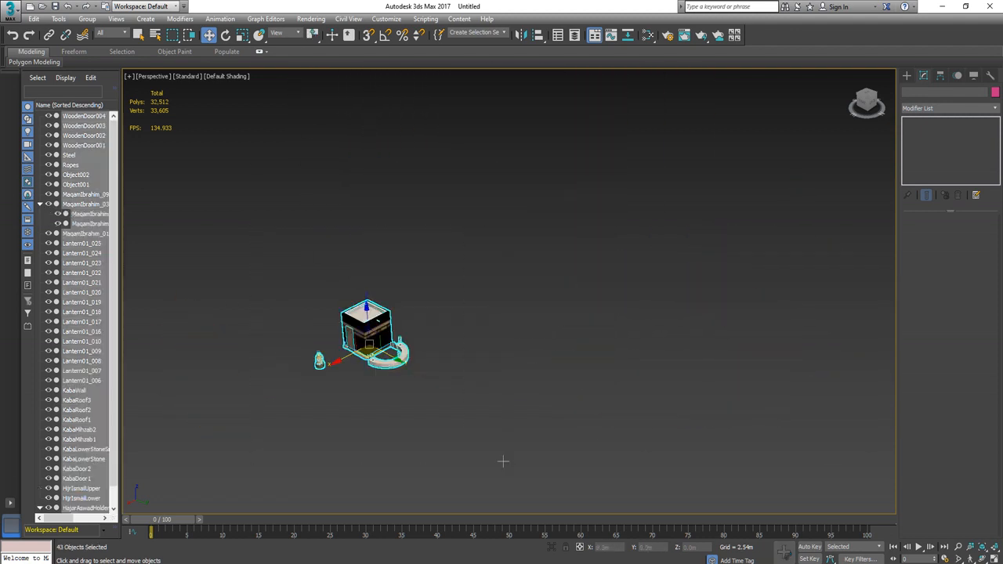
Select all objects to review the list of separate parts, clear the selection, and inspect the Kaaba up close.
drag(232, 246, 222, 236)
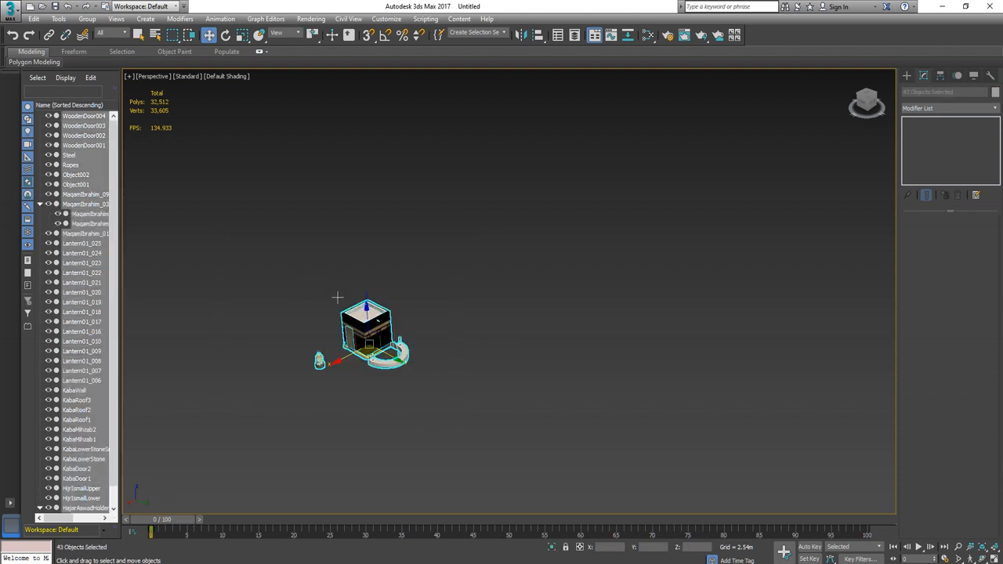
scroll(365, 387, up, 3)
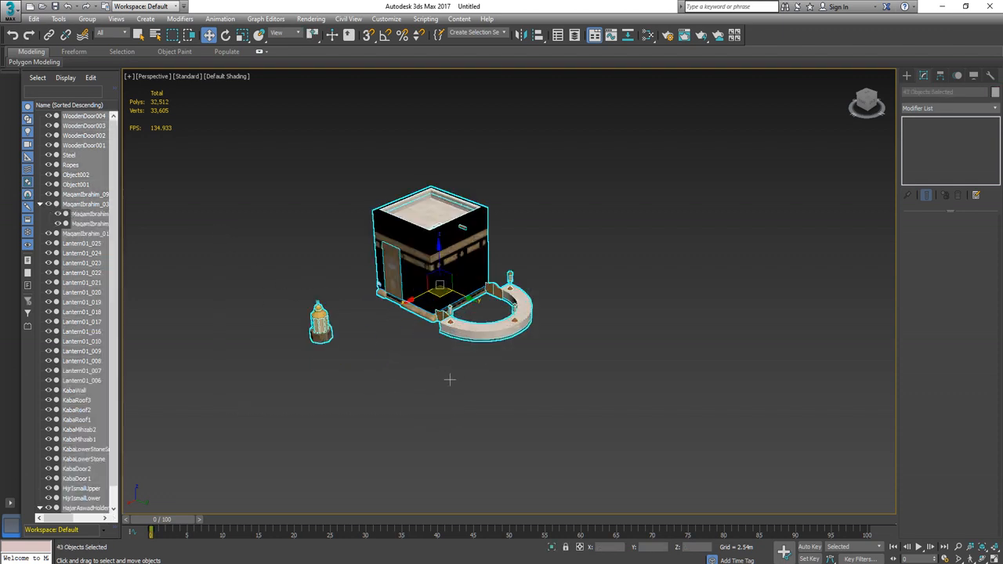
scroll(68, 276, down, 1)
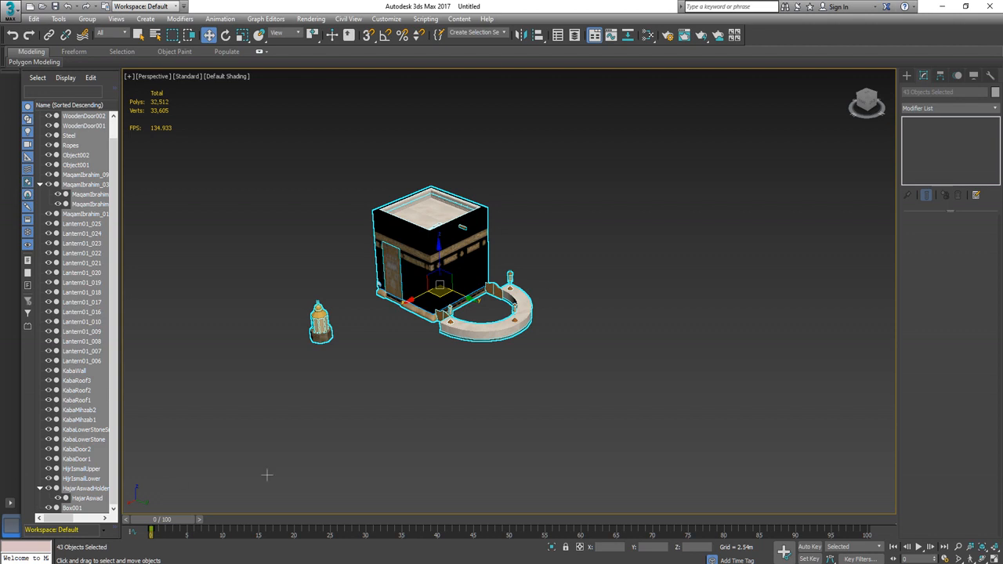
click(430, 392)
scroll(431, 392, up, 4)
middle_drag(376, 291, 442, 408)
scroll(469, 384, down, 3)
middle_drag(473, 358, 456, 391)
scroll(456, 391, up, 4)
scroll(418, 363, down, 5)
mouse_move(404, 369)
alt+middle_down()
mouse_move(410, 381)
mouse_move(546, 369)
mouse_move(386, 377)
alt+middle_up()
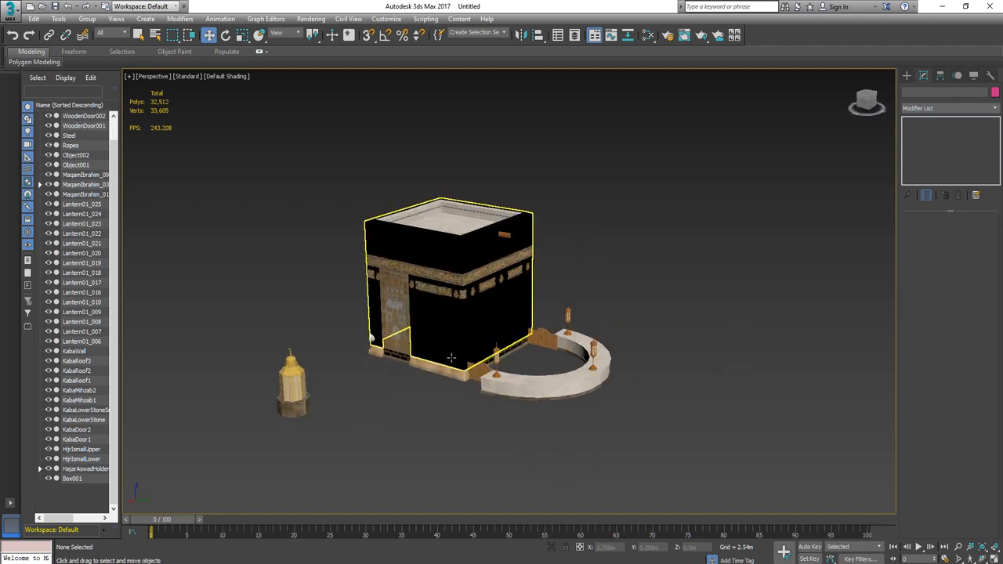
scroll(451, 358, up, 3)
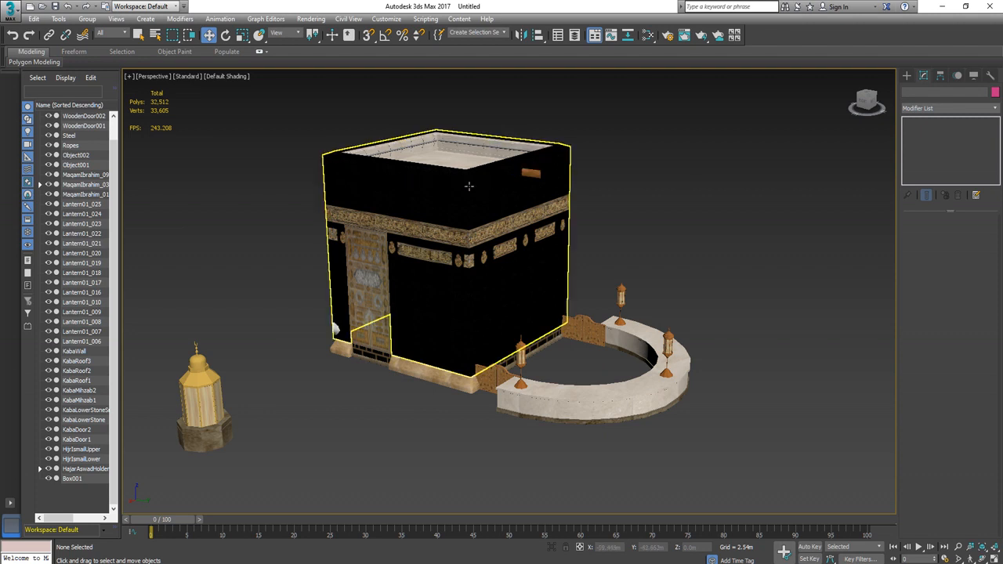
Select the black main box of the Kaaba and rename it Low Poly 3D Kaaba.
click(456, 240)
alt+middle_drag(459, 235, 445, 340)
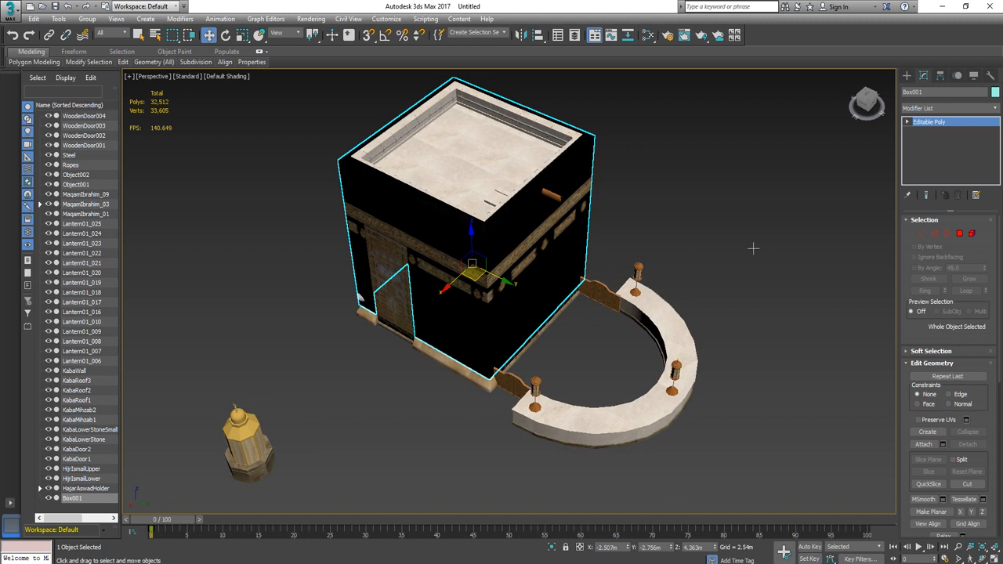
click(437, 410)
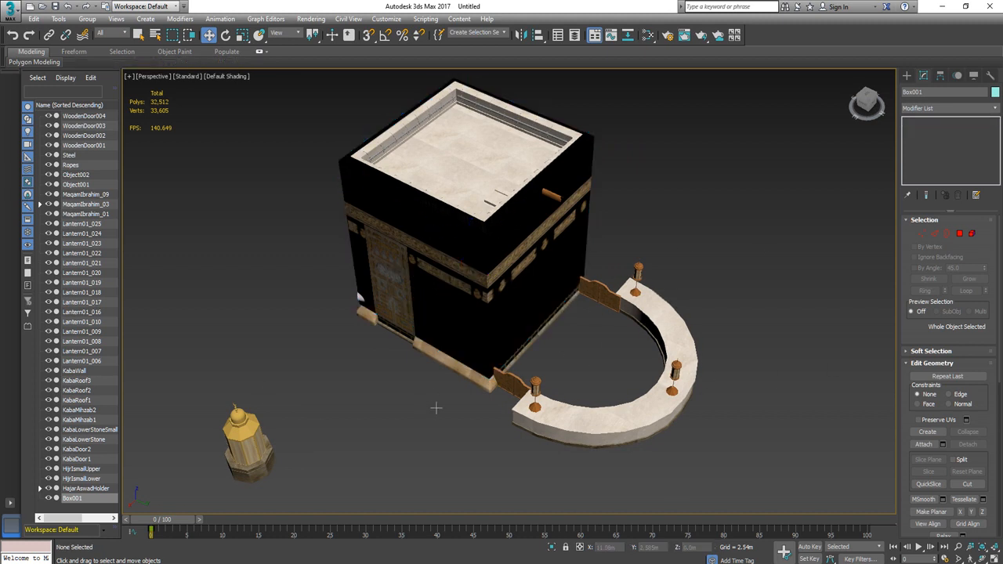
click(482, 356)
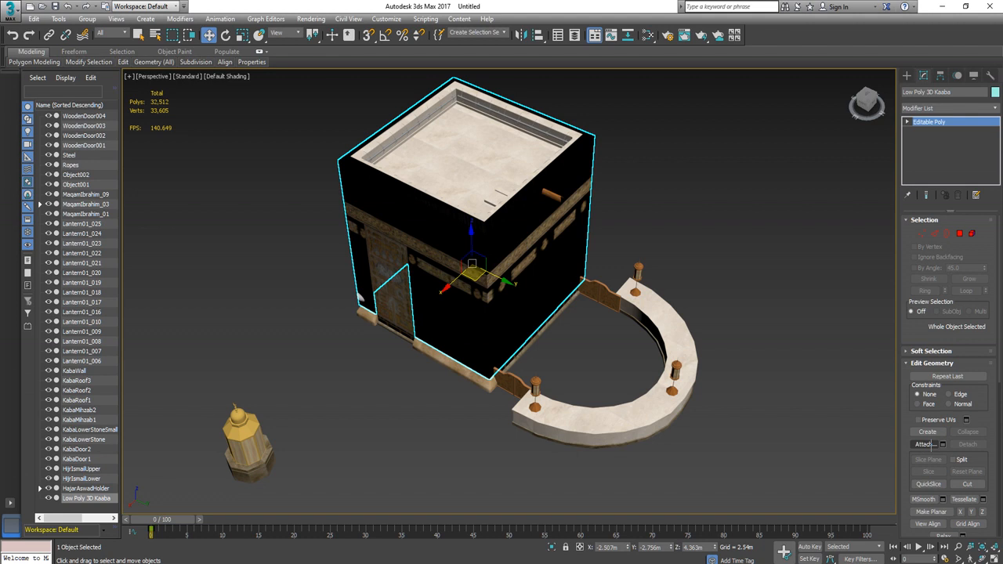
Attach the upper part of the semicircular Hijr Ismail wall to the Kaaba mesh, matching material IDs to material.
click(924, 444)
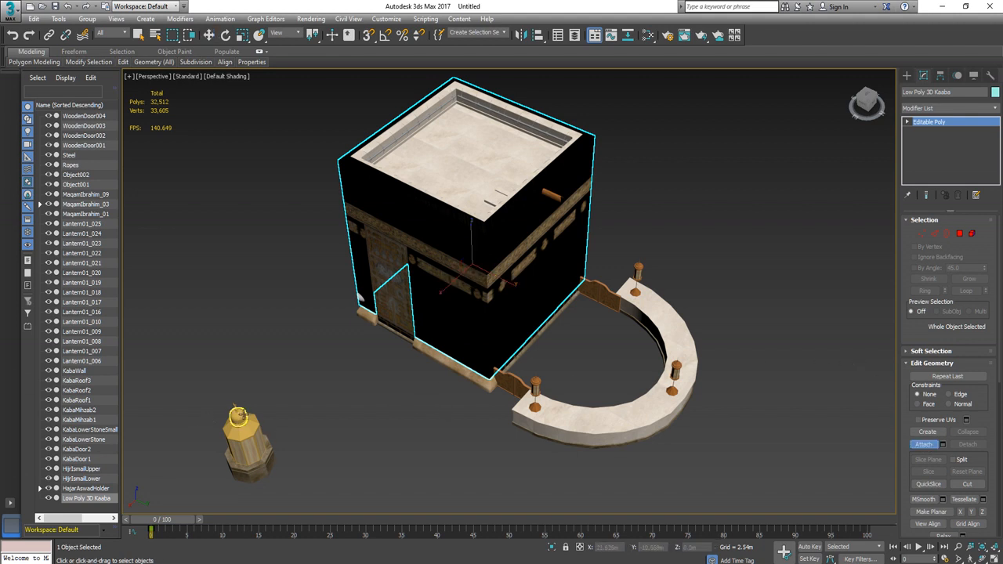
click(566, 424)
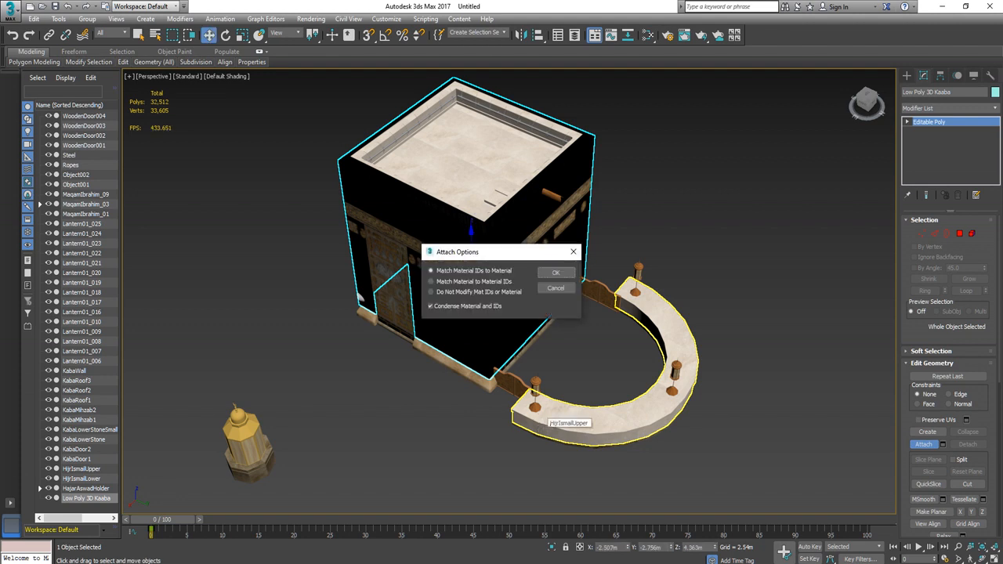
click(554, 275)
Attach the front lantern's base, cap and body and the lower part of the semicircular wall to the Kaaba, matching material IDs to material.
scroll(527, 396, up, 5)
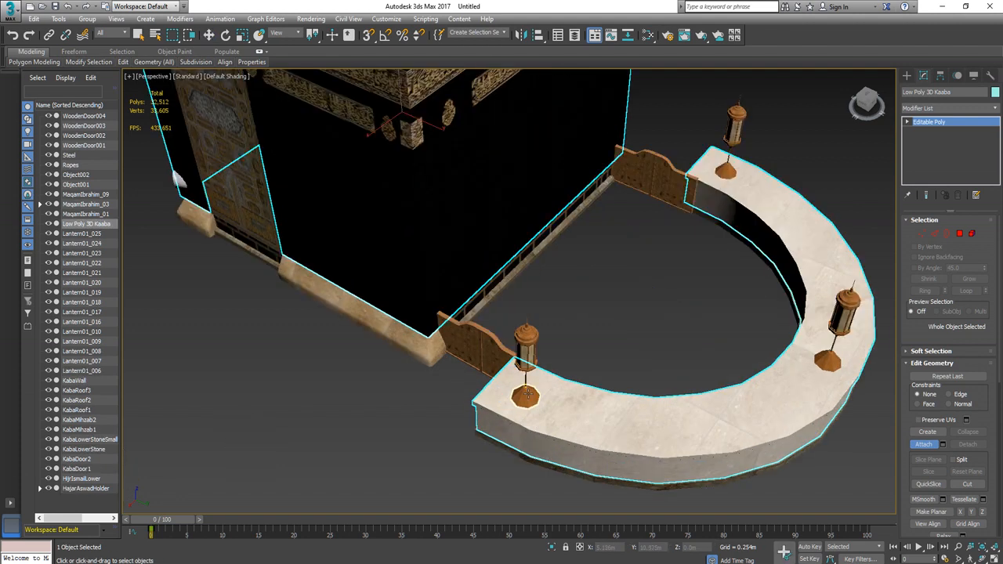
click(525, 398)
click(556, 272)
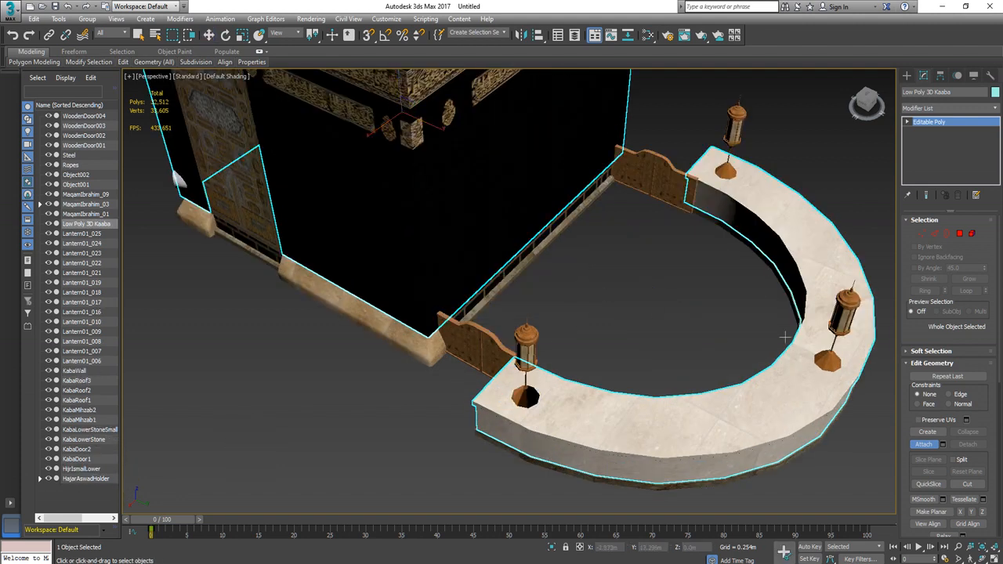
click(526, 336)
click(556, 269)
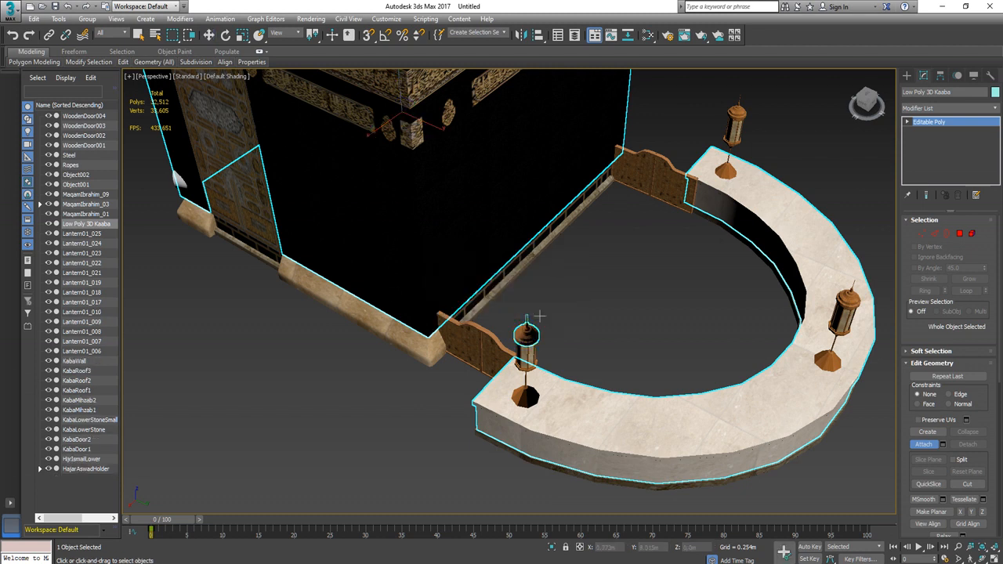
click(526, 329)
click(553, 270)
click(518, 444)
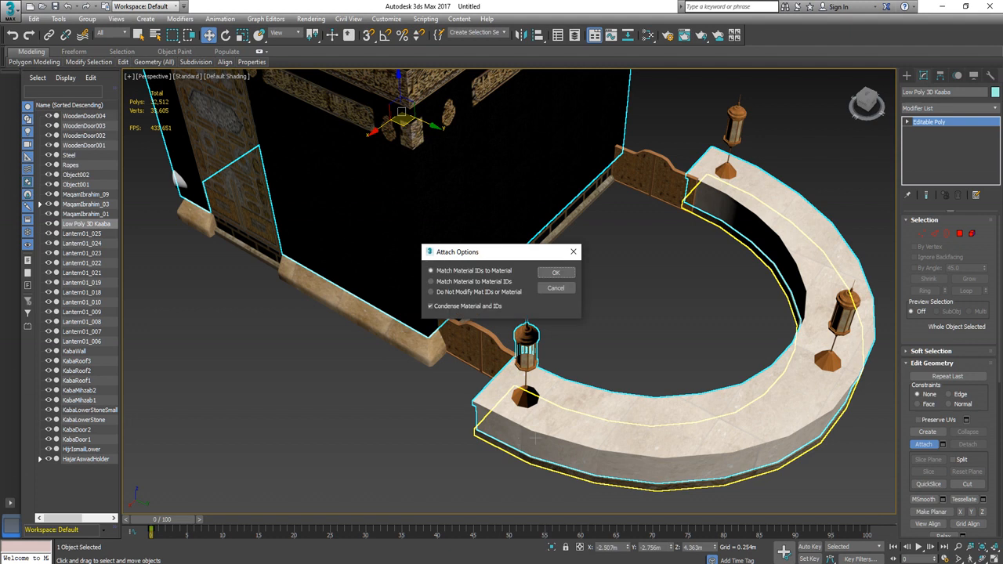
click(556, 272)
Attach the Maqam Ibrahim's lattice frame, small dome and finial stem to the Kaaba mesh, matching material IDs to material.
scroll(515, 331, down, 5)
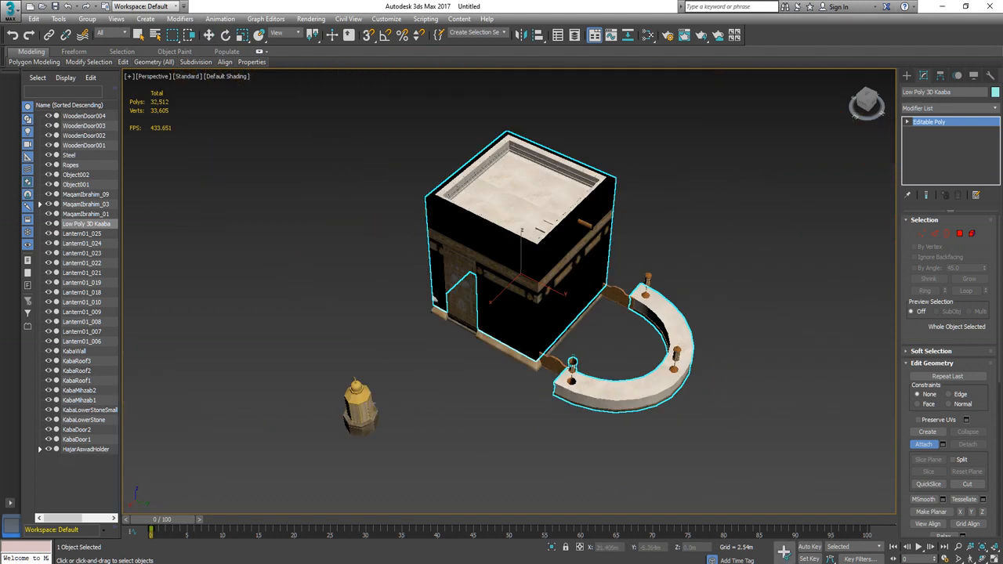
scroll(343, 401, up, 4)
click(390, 392)
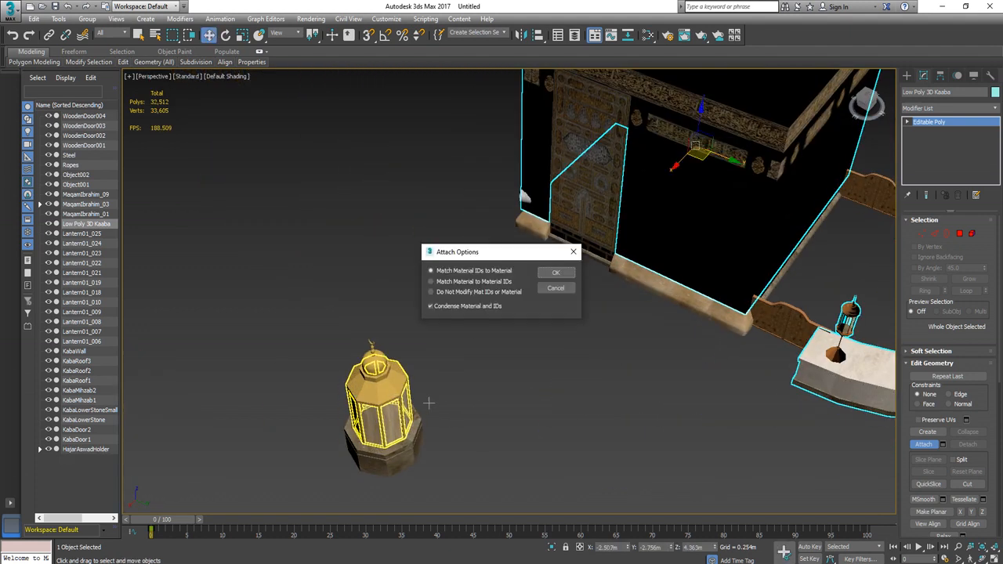
click(573, 252)
click(380, 366)
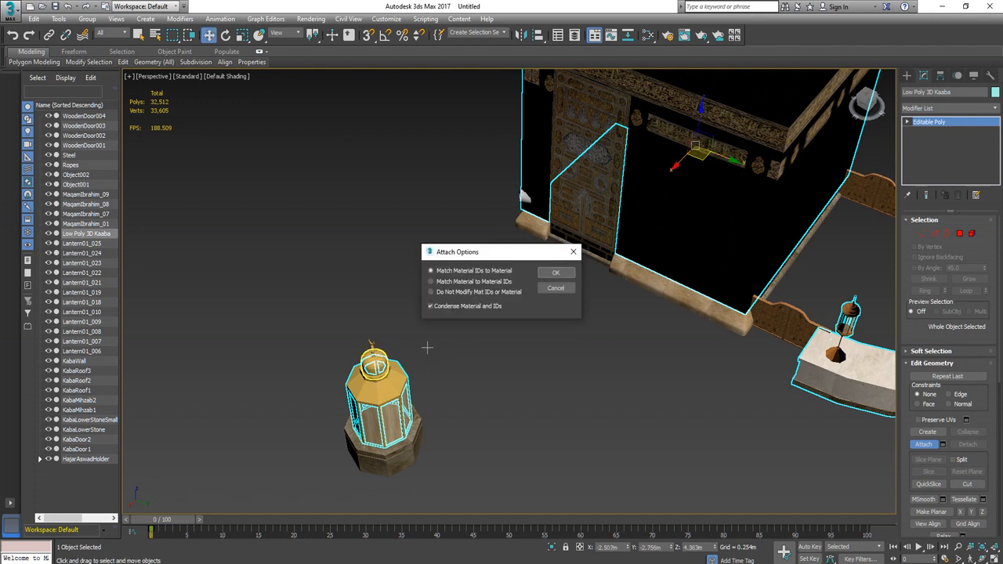
click(556, 272)
click(373, 350)
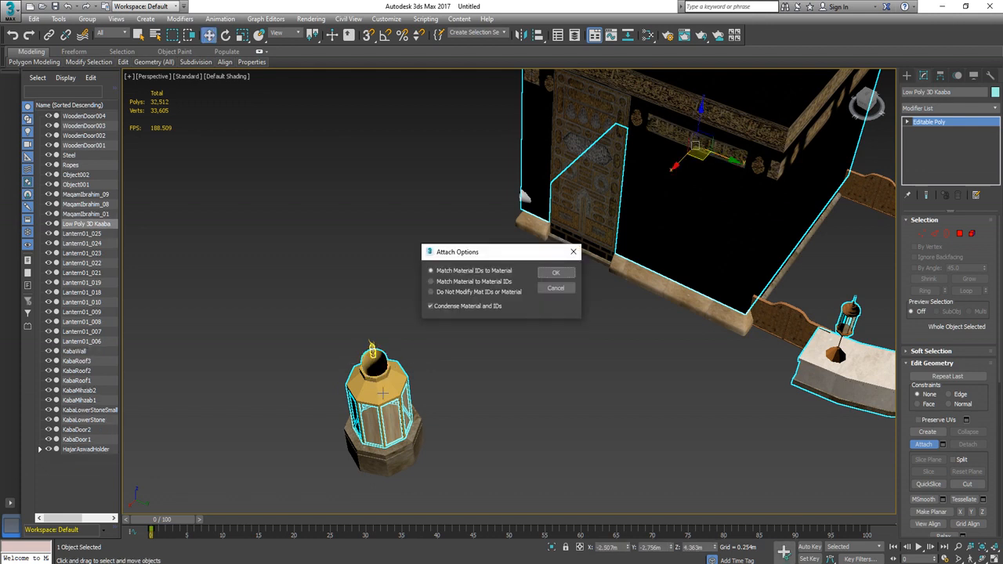
click(556, 272)
Attach the Maqam Ibrahim's stone base, paneled body and top crescent to the Kaaba mesh, matching material IDs to material.
click(403, 436)
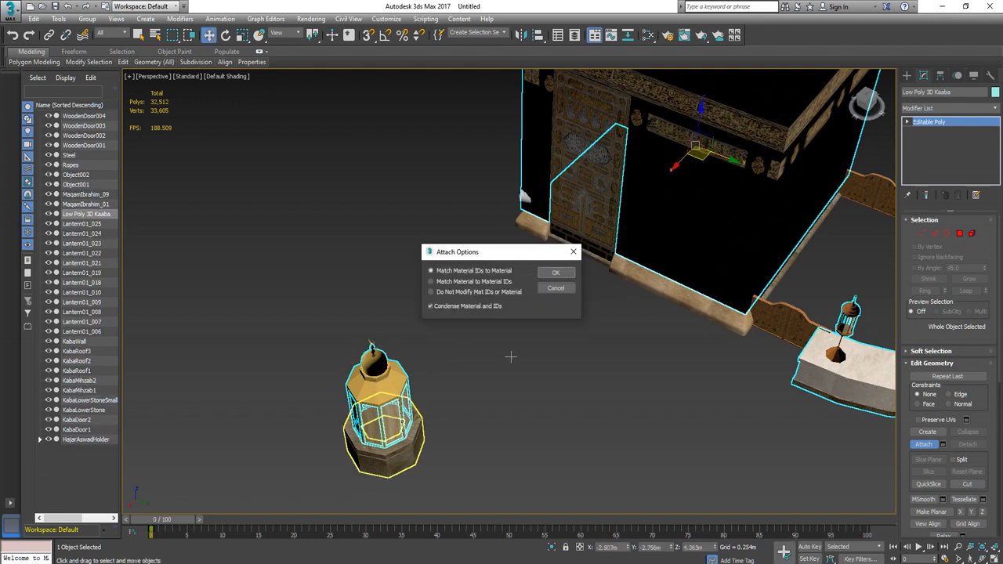
click(556, 272)
click(377, 376)
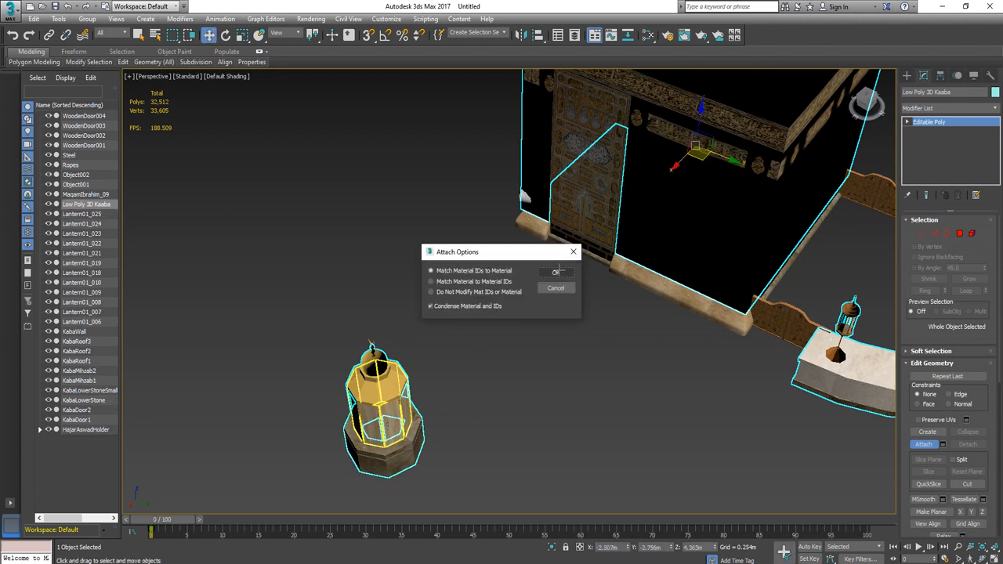
click(556, 272)
click(371, 342)
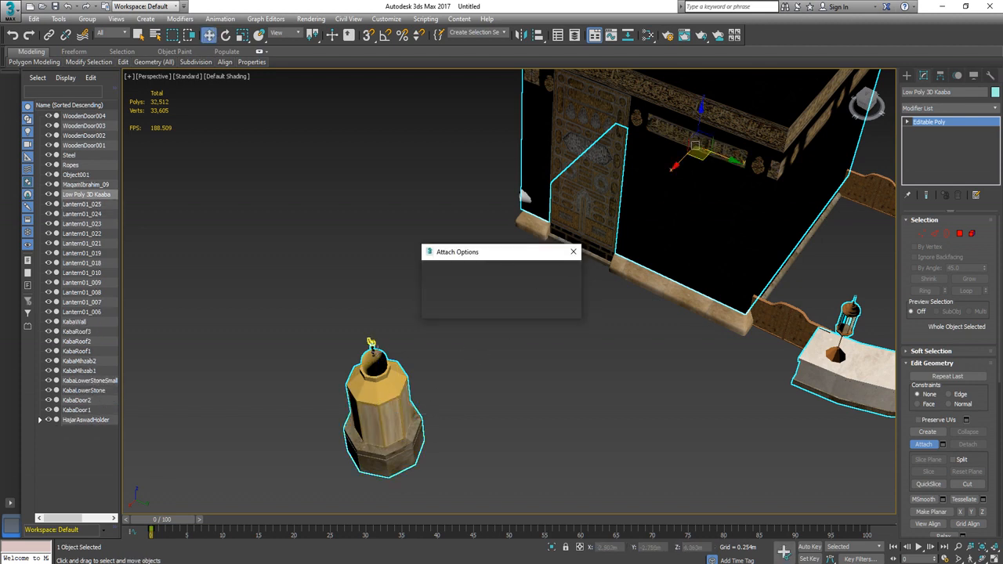
click(556, 272)
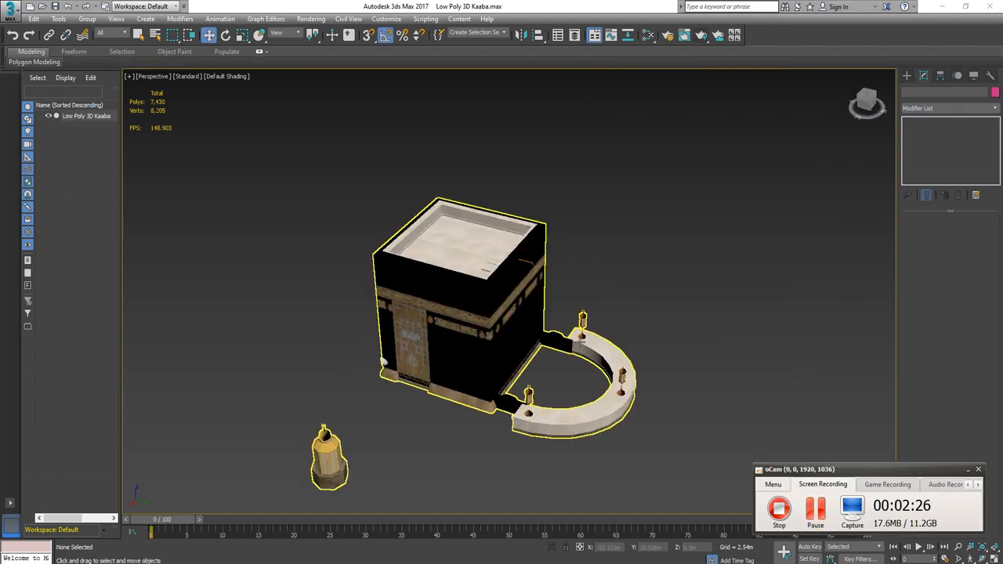
scroll(489, 269, up, 3)
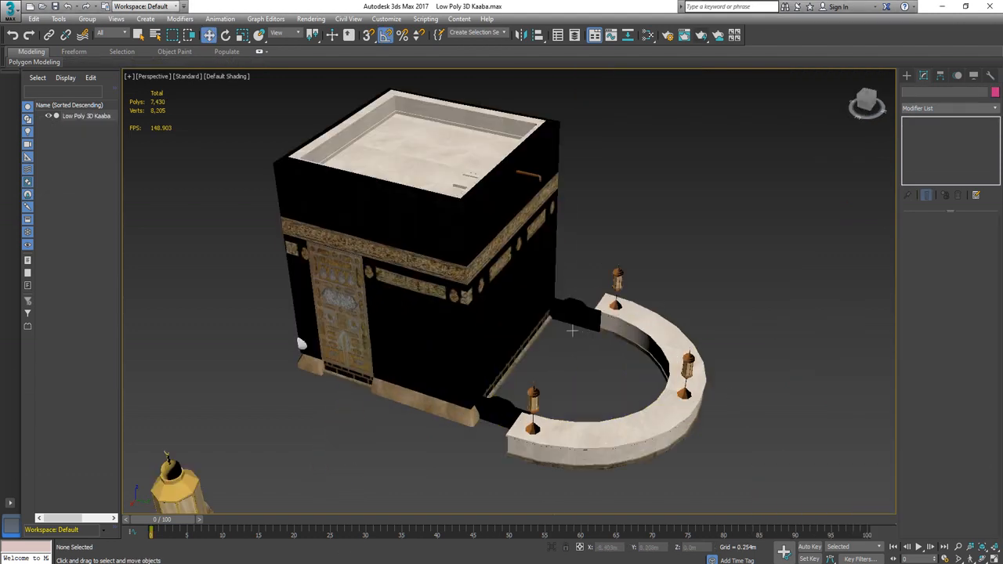
Select the merged Kaaba mesh and check its attached parts from the side.
click(490, 269)
alt+middle_drag(490, 270, 578, 330)
scroll(492, 340, down, 5)
scroll(492, 340, up, 3)
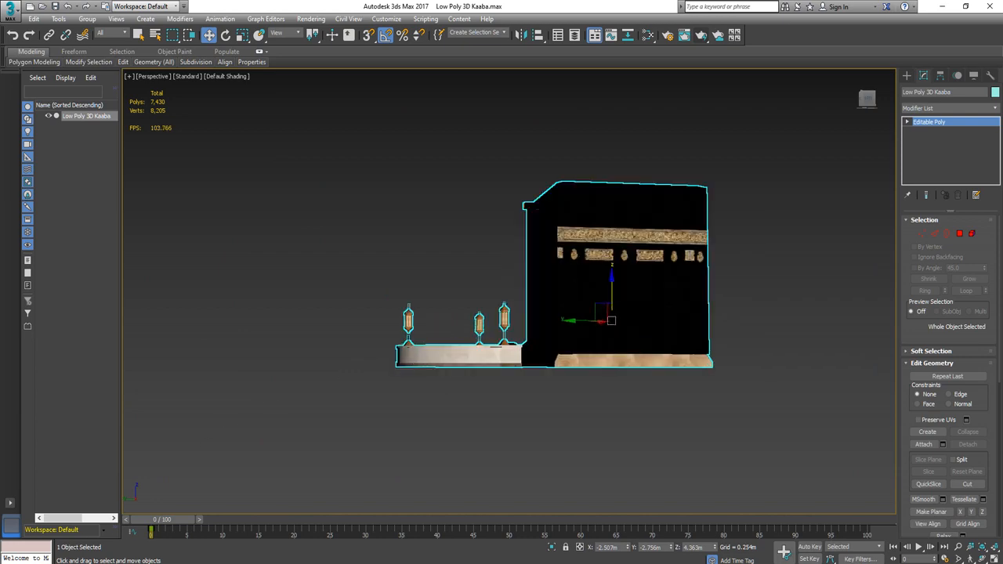
Switch to File Explorer and review the texture images 001.jpg to 014.jpg in the 8 - Low Poly Kaaba folder.
click(141, 555)
click(174, 79)
click(231, 78)
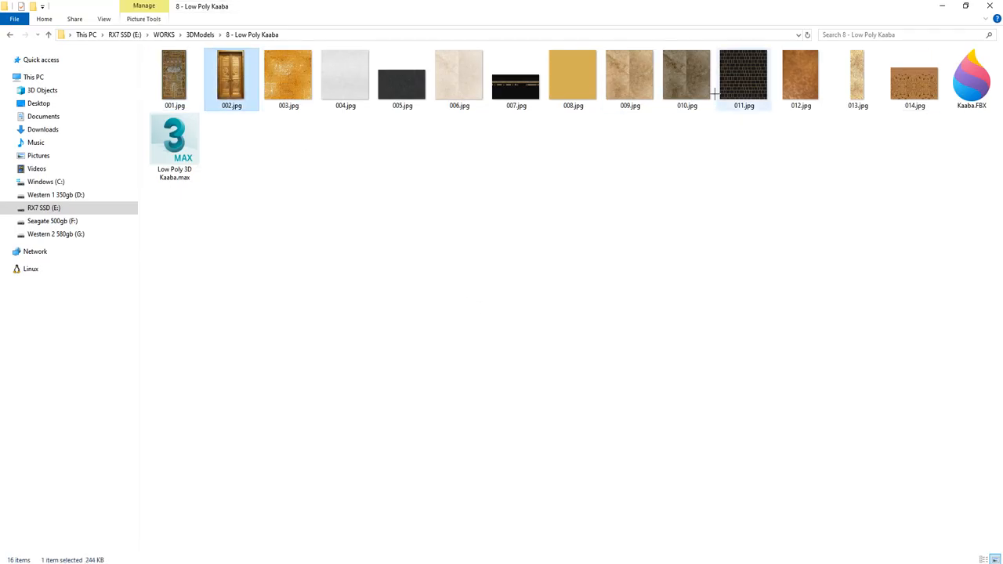
click(894, 83)
click(174, 79)
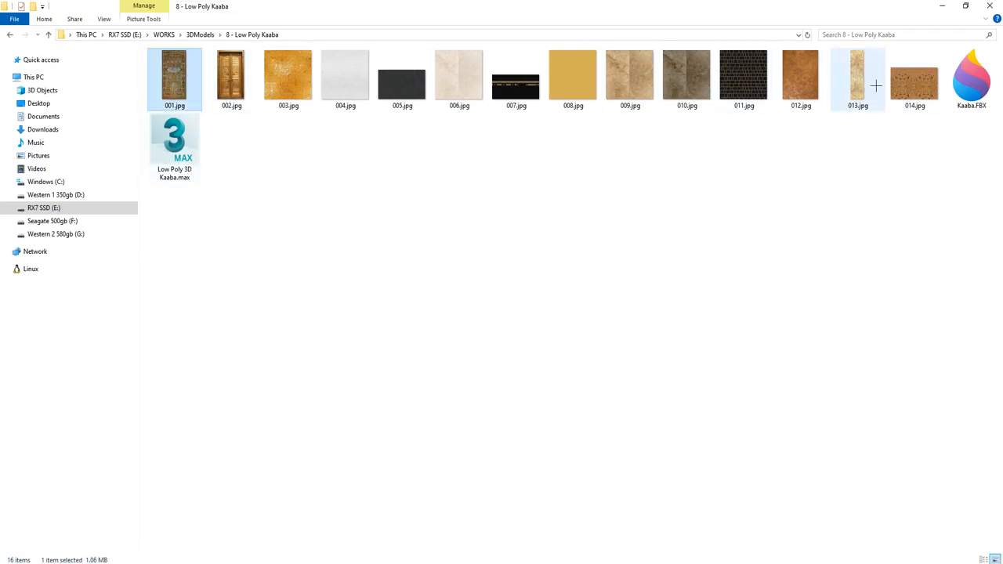
shift+click(909, 78)
key(alt+Tab)
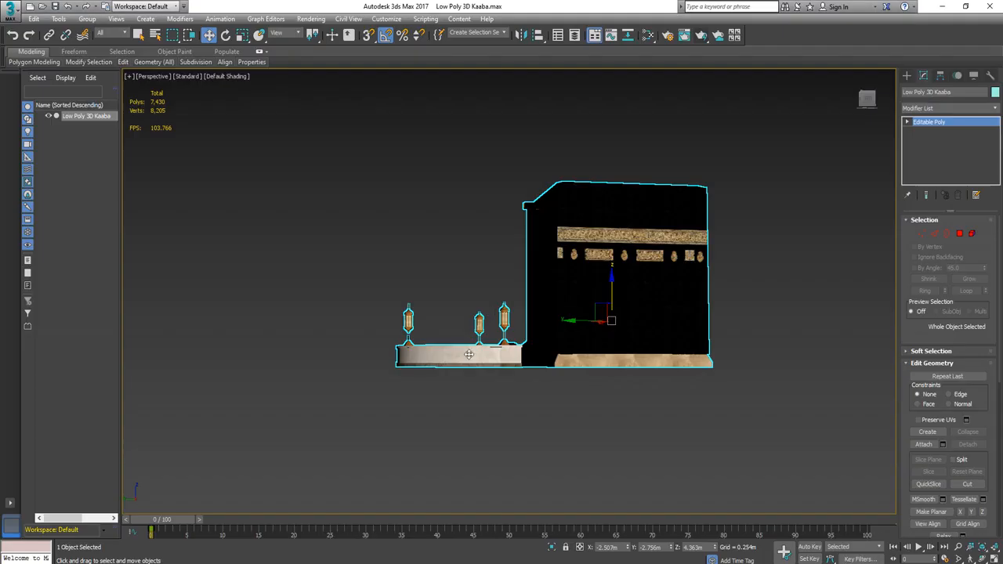
alt+middle_drag(572, 344, 430, 399)
alt+middle_drag(368, 318, 436, 373)
middle_drag(498, 372, 427, 380)
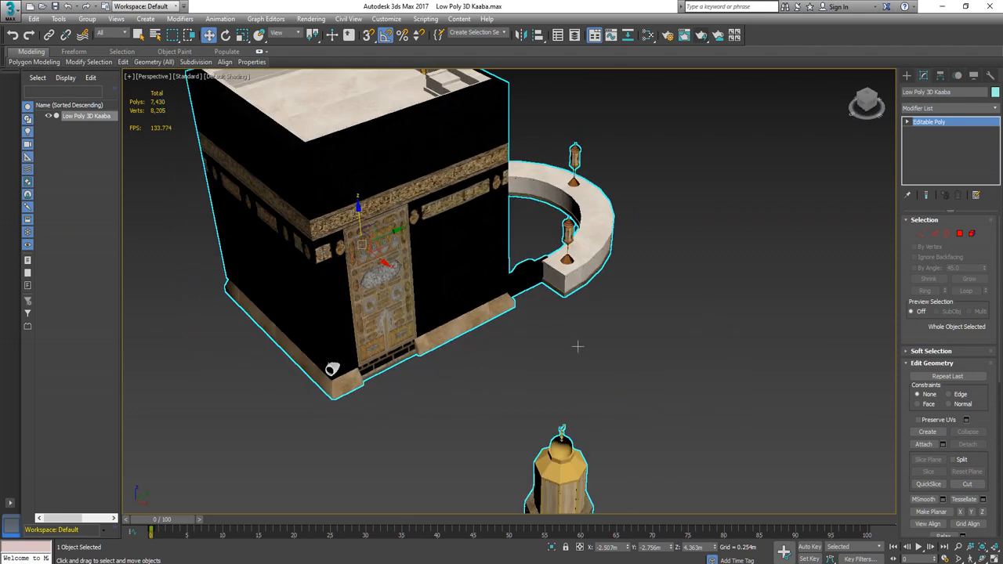
scroll(579, 346, down, 5)
alt+middle_drag(530, 354, 426, 283)
scroll(473, 365, up, 5)
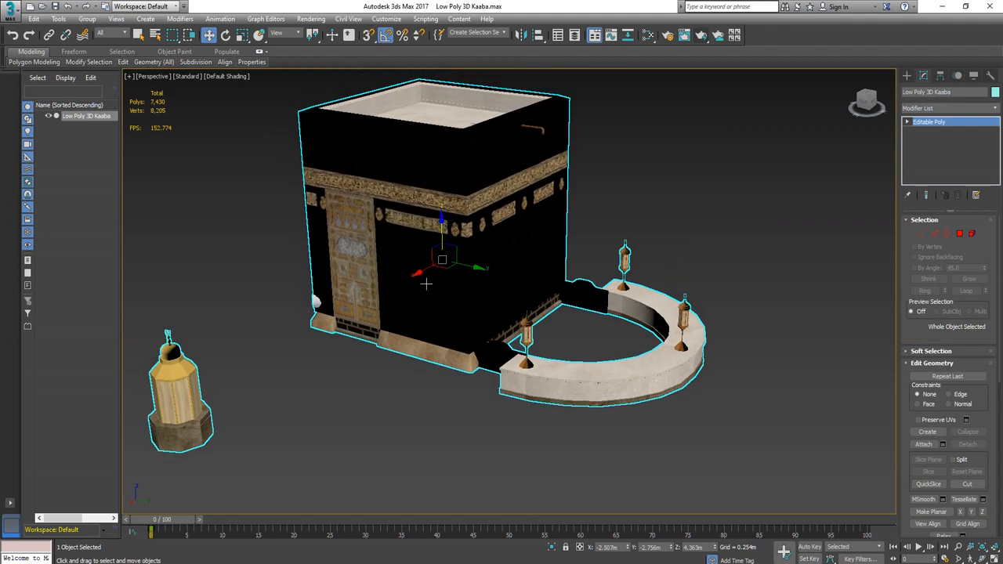
Place a standard Skylight on the ground in front of the Kaaba, beside the Maqam Ibrahim.
click(907, 75)
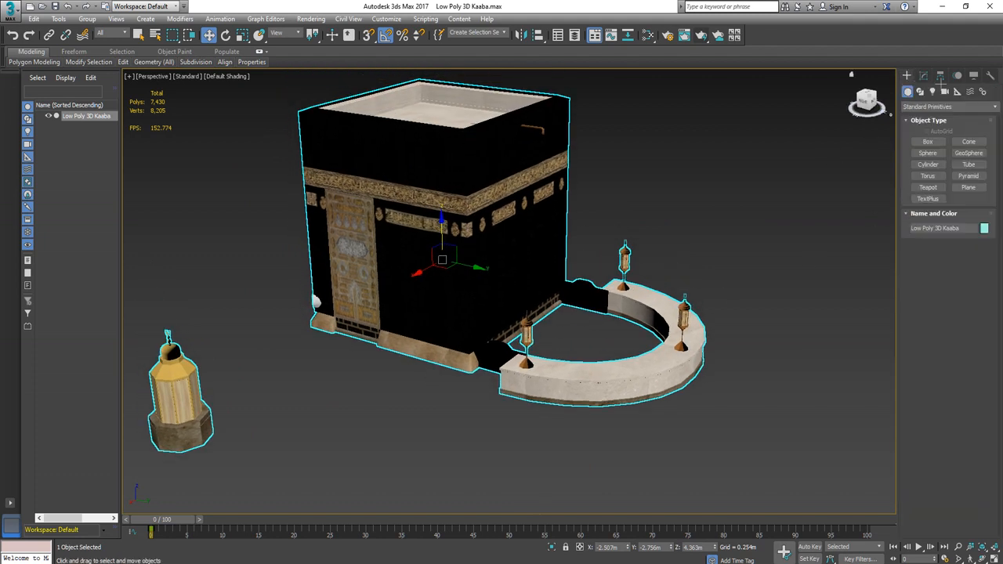
click(924, 75)
click(907, 75)
click(921, 91)
click(933, 91)
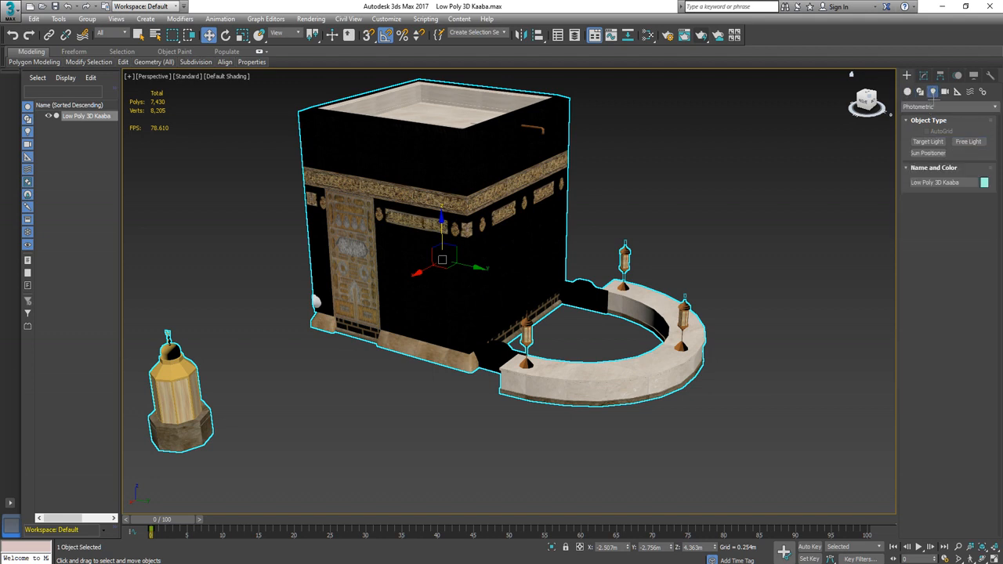
click(969, 165)
click(328, 475)
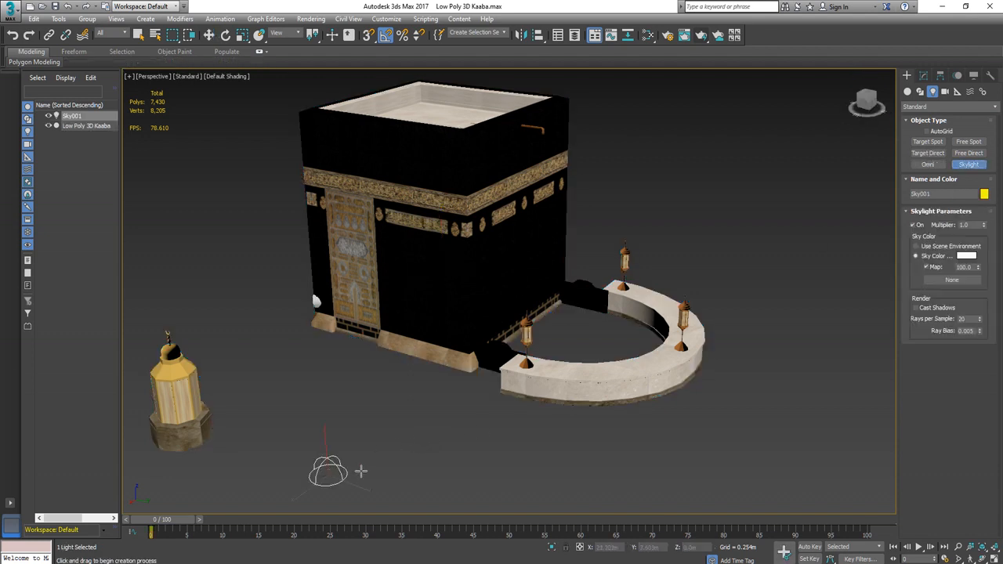
right_click(369, 470)
Render the perspective view with the skylight and inspect the rendered Kaaba up close.
alt+middle_drag(379, 461, 405, 443)
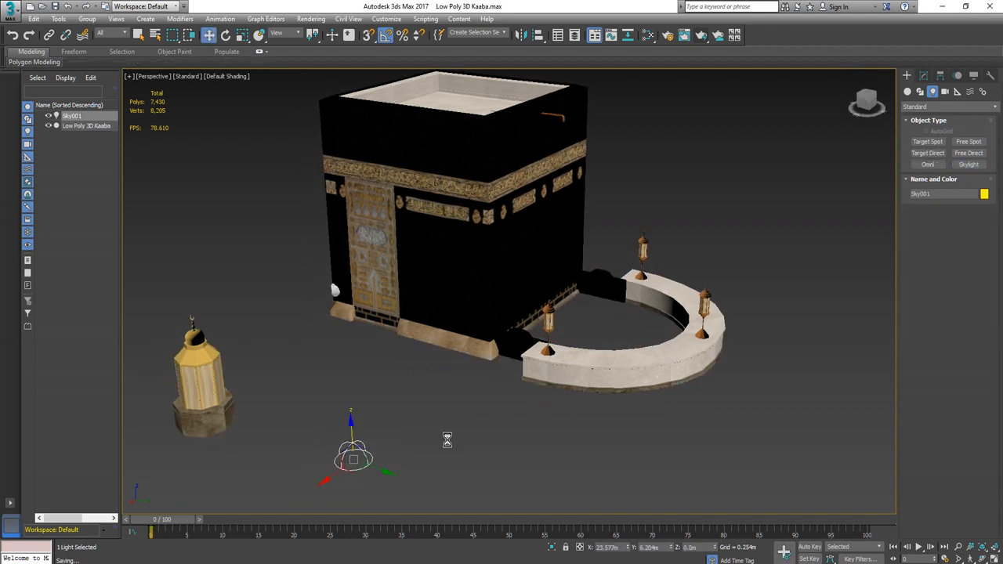
scroll(450, 440, down, 3)
alt+middle_drag(443, 439, 471, 423)
click(703, 37)
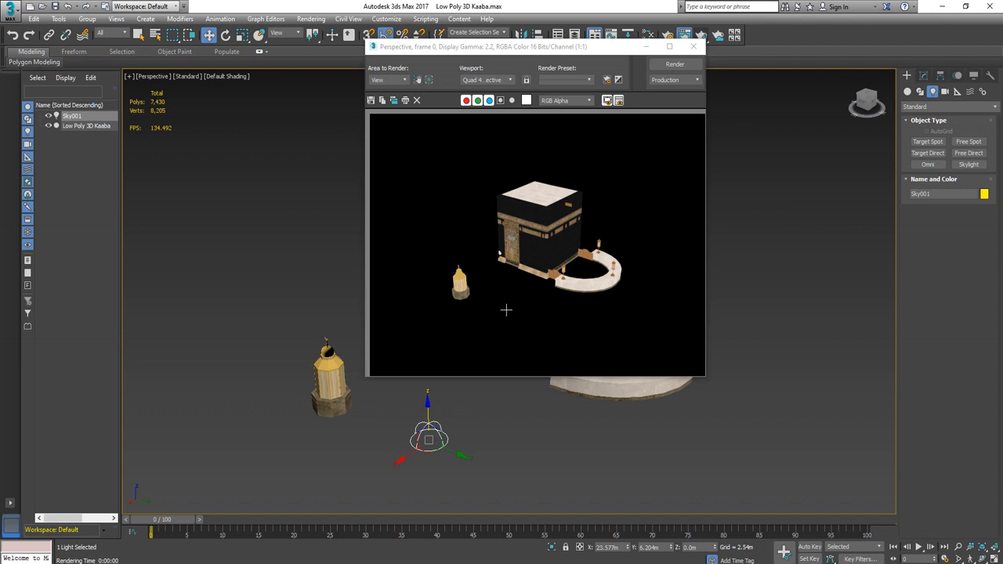
scroll(537, 251, up, 3)
scroll(536, 252, down, 2)
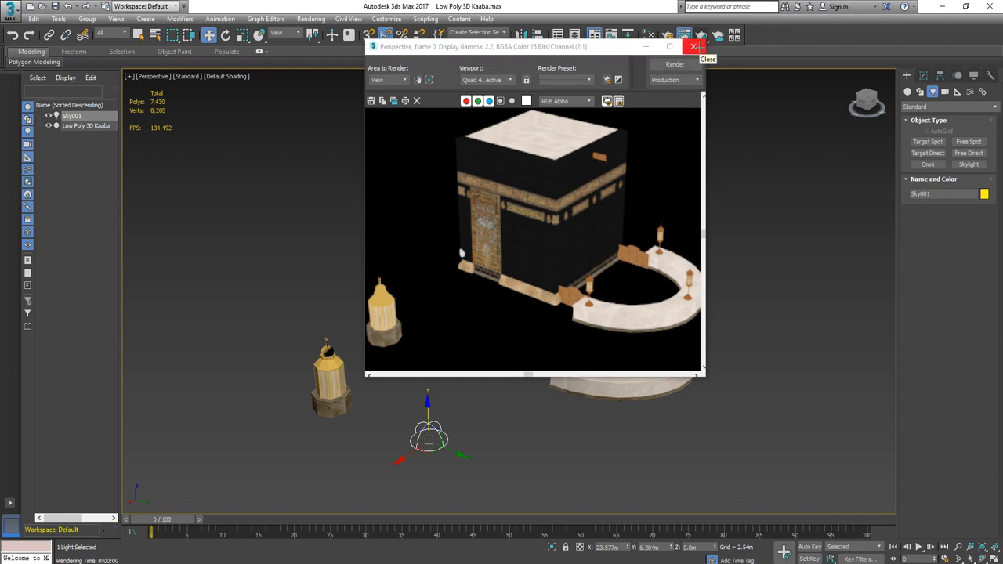
click(694, 46)
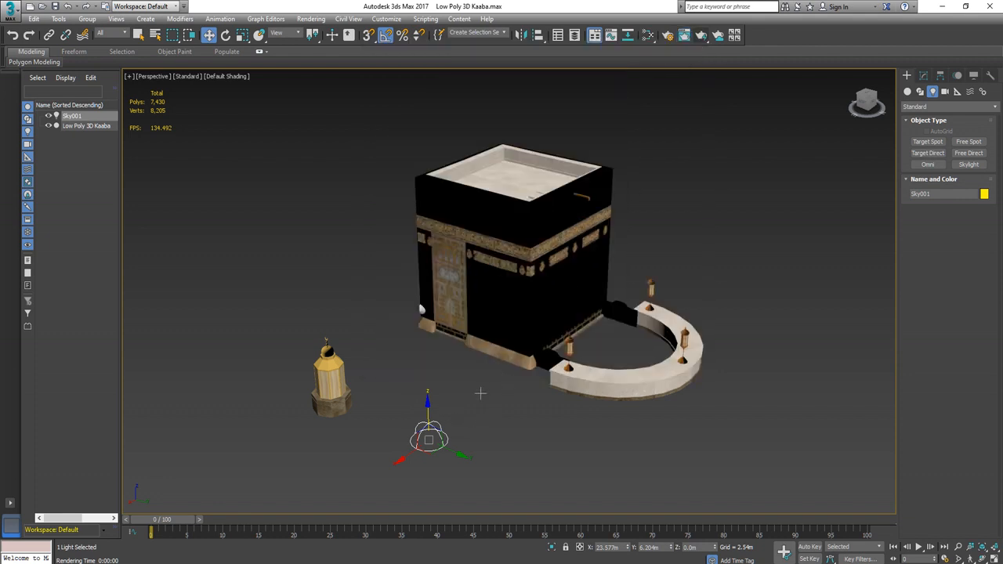
Set the Scanline Renderer's advanced lighting plug-in to Light Tracer.
middle_drag(481, 393, 474, 395)
key(F10)
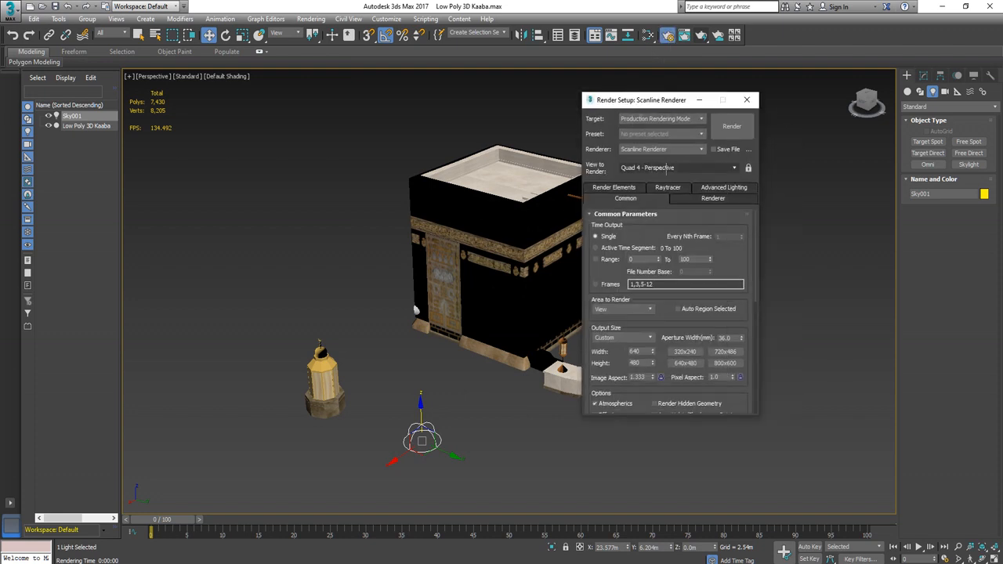
click(731, 188)
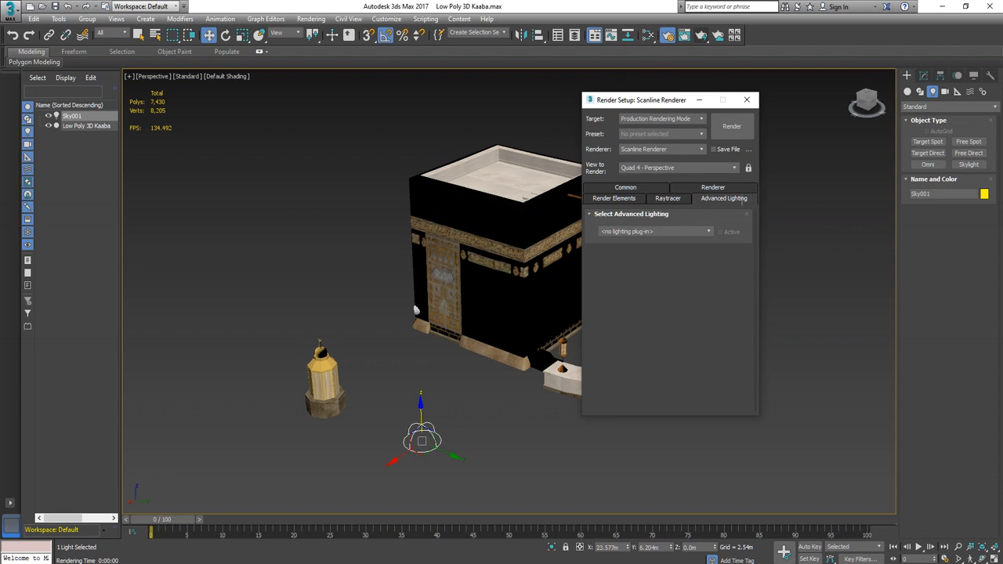
click(619, 231)
click(627, 245)
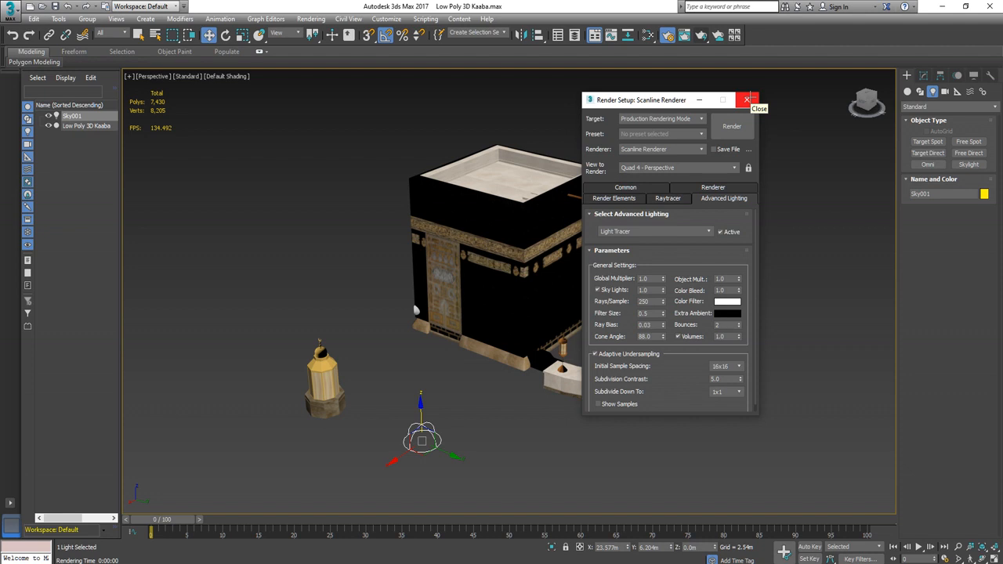
click(600, 187)
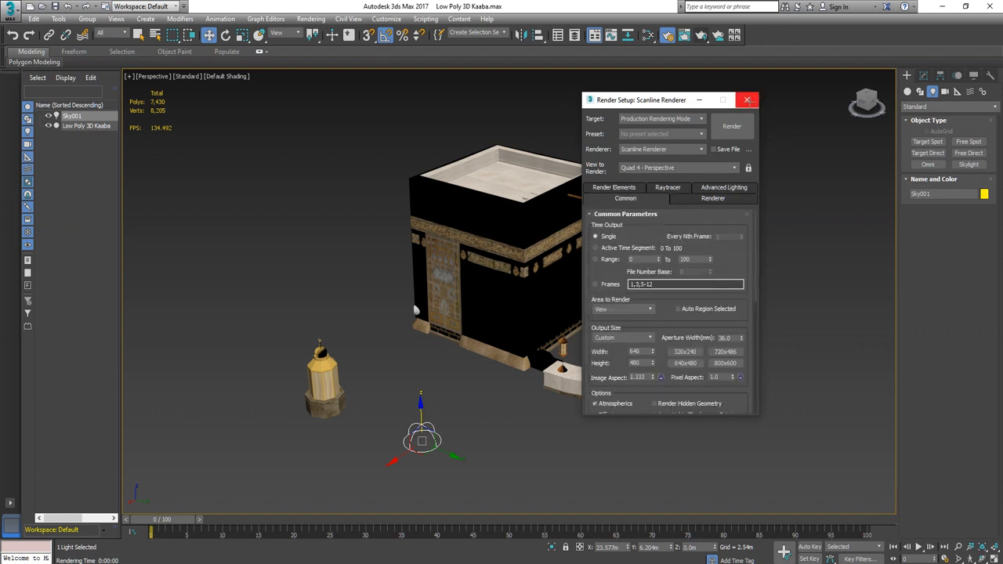
Render the perspective view with Light Tracer, inspect the Kaaba, wall and Maqam Ibrahim up close, and close the render windows.
click(731, 126)
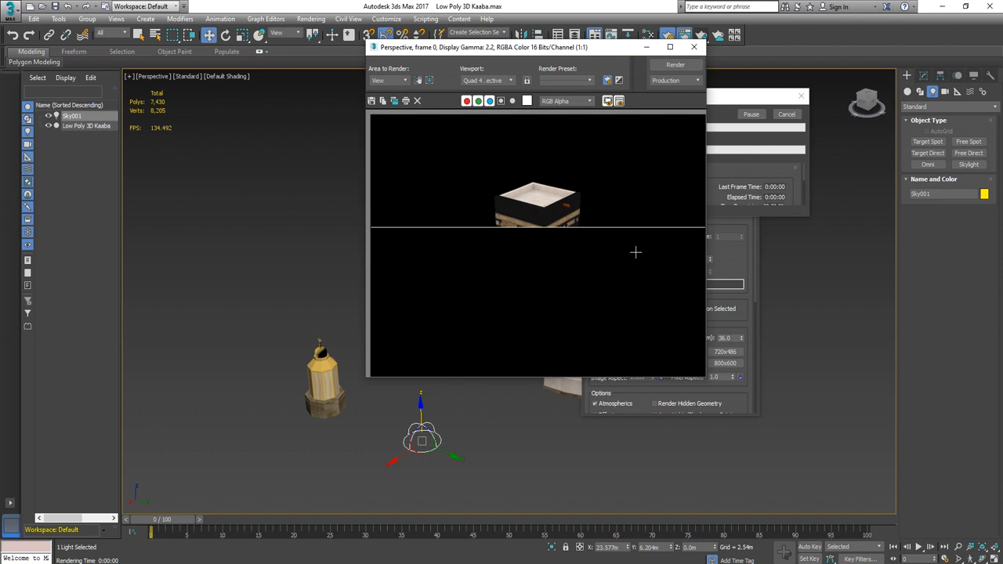
scroll(651, 259, up, 1)
scroll(531, 211, up, 1)
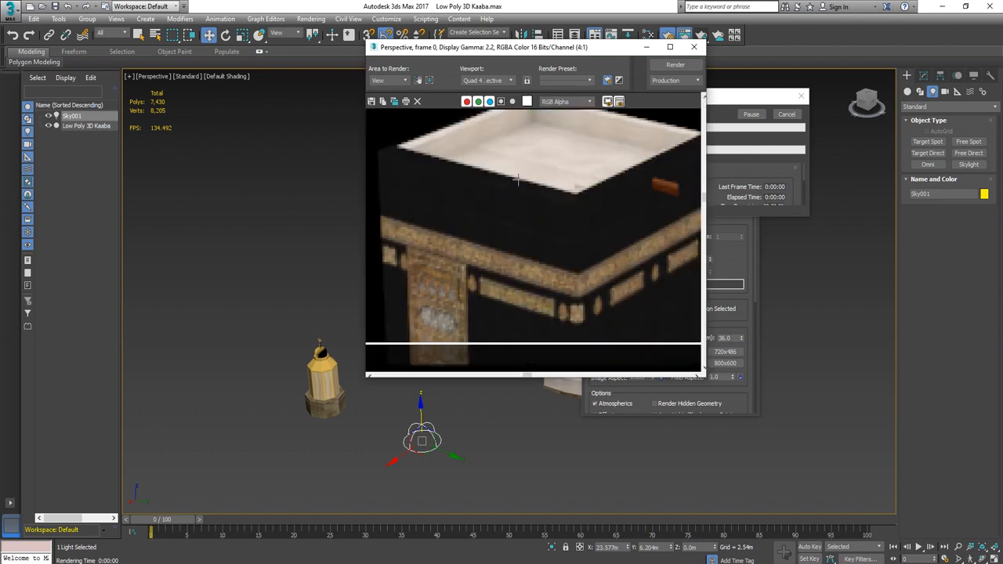
scroll(525, 178, down, 1)
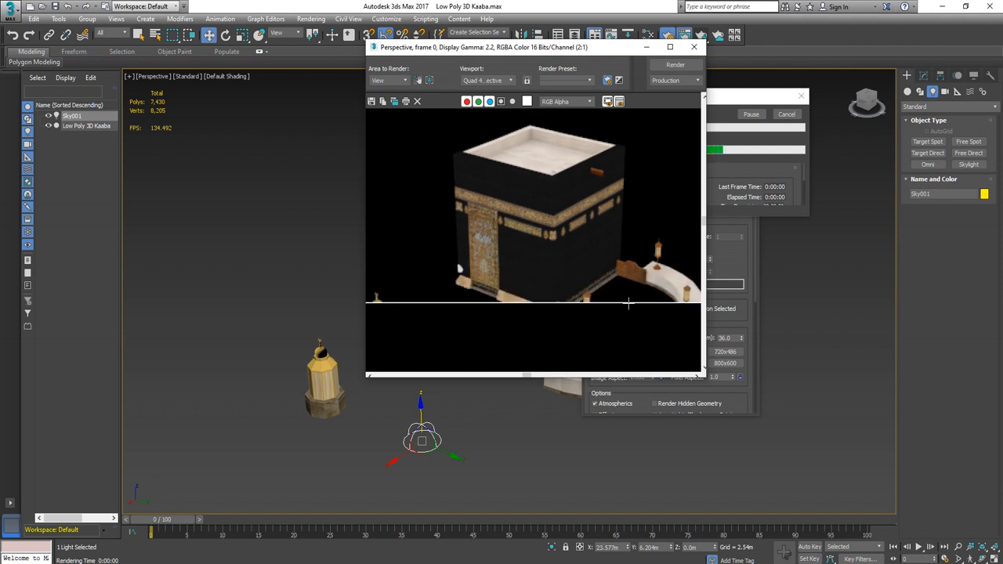
scroll(627, 303, down, 1)
scroll(612, 298, up, 1)
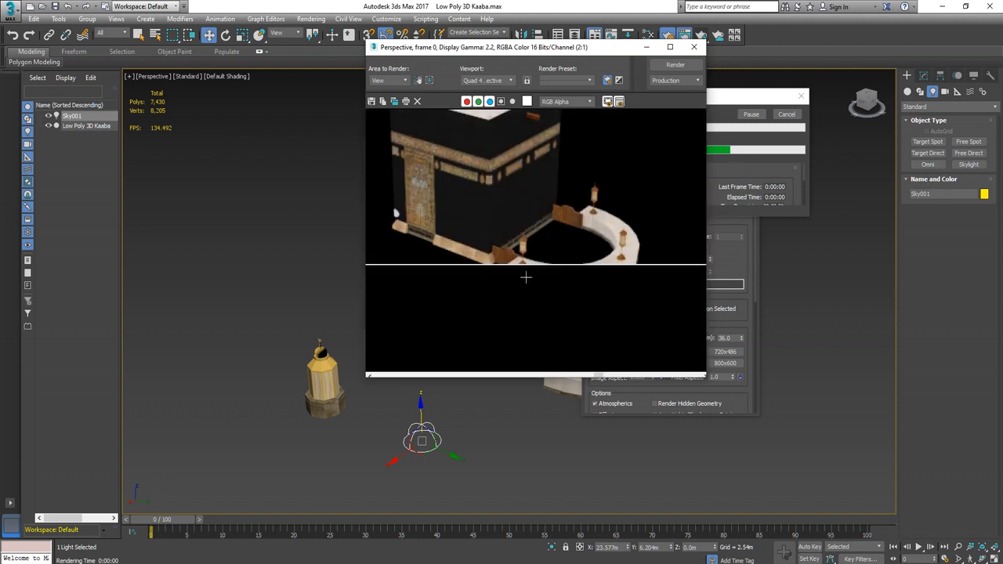
scroll(523, 275, down, 1)
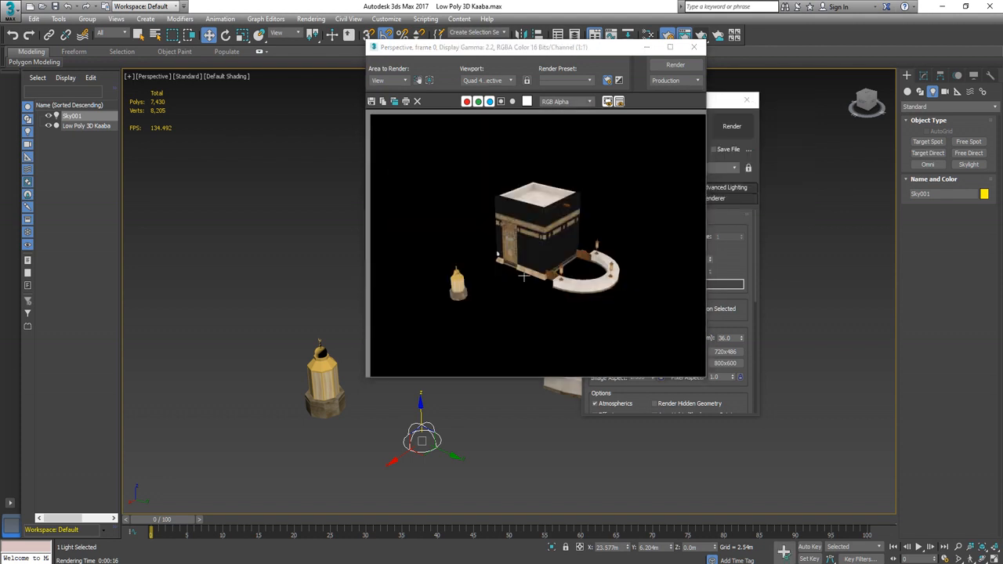
scroll(522, 274, up, 2)
scroll(508, 285, down, 2)
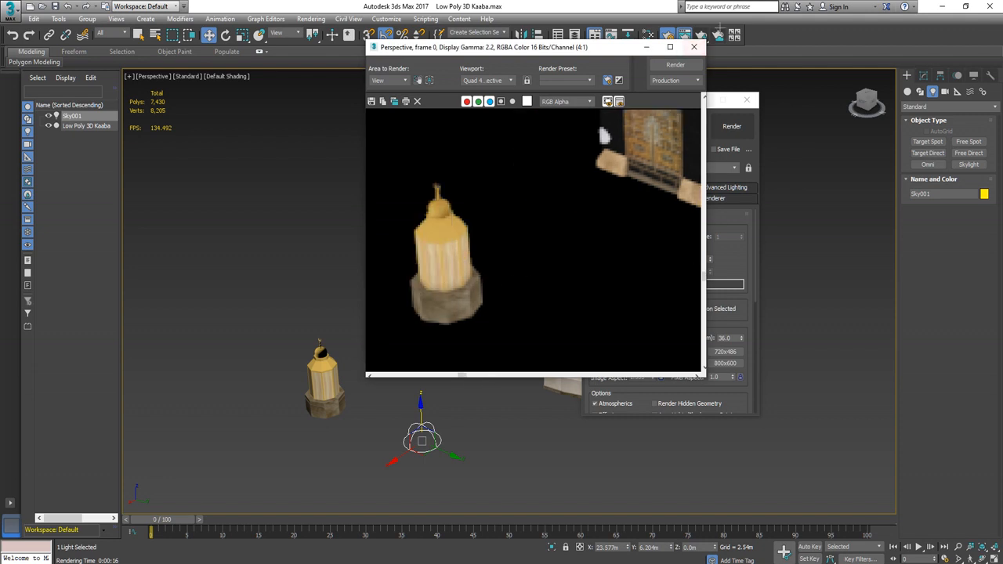
click(694, 47)
drag(730, 100, 867, 107)
click(884, 106)
Select the Low Poly 3D Kaaba mesh instead of the skylight.
middle_drag(693, 219, 553, 273)
scroll(638, 213, down, 3)
scroll(603, 241, up, 3)
middle_drag(672, 263, 551, 270)
scroll(514, 285, down, 2)
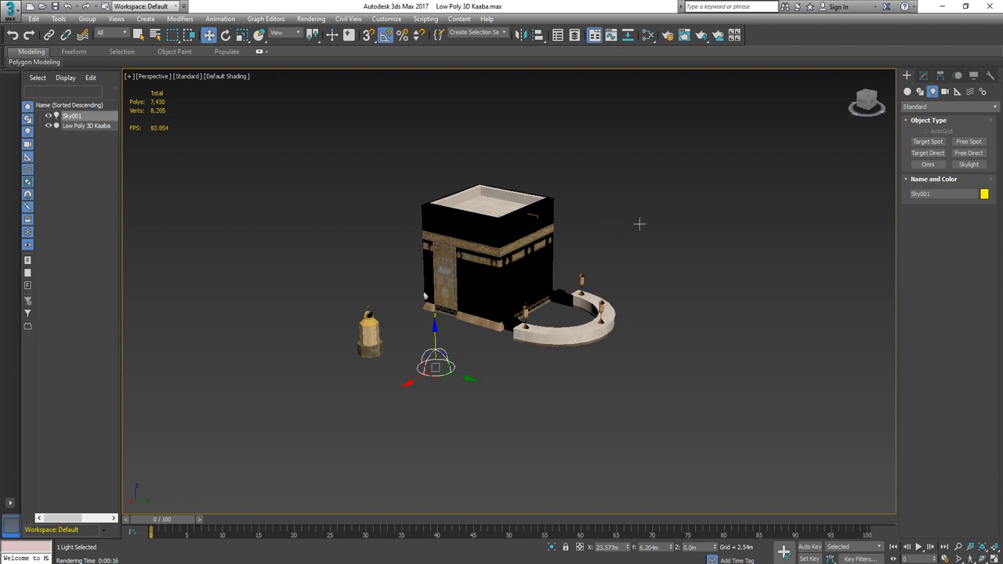
middle_drag(640, 222, 591, 269)
click(619, 266)
click(440, 287)
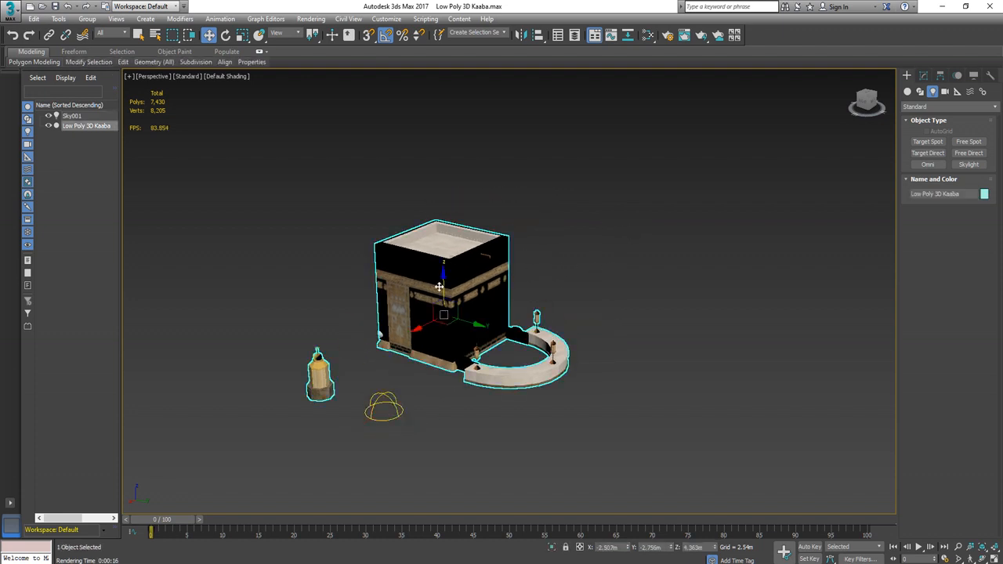
alt+middle_drag(529, 286, 538, 312)
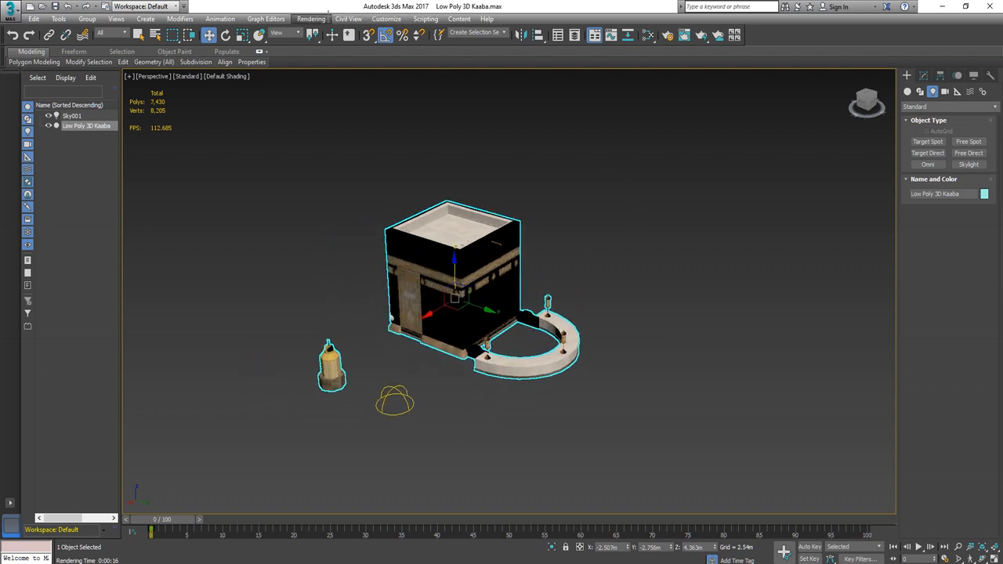
Open the Render To Texture settings for the selected Kaaba mesh.
click(311, 18)
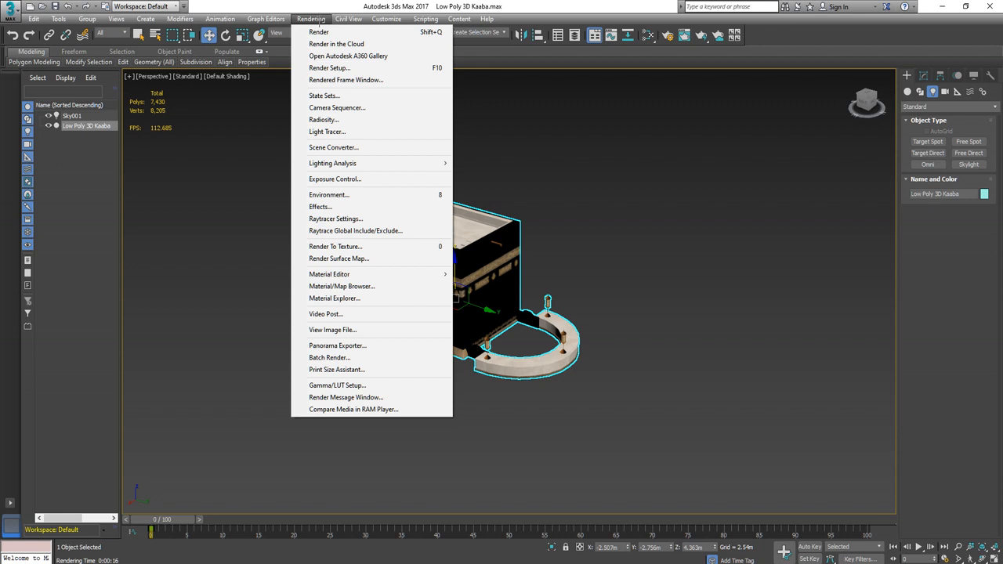
click(366, 246)
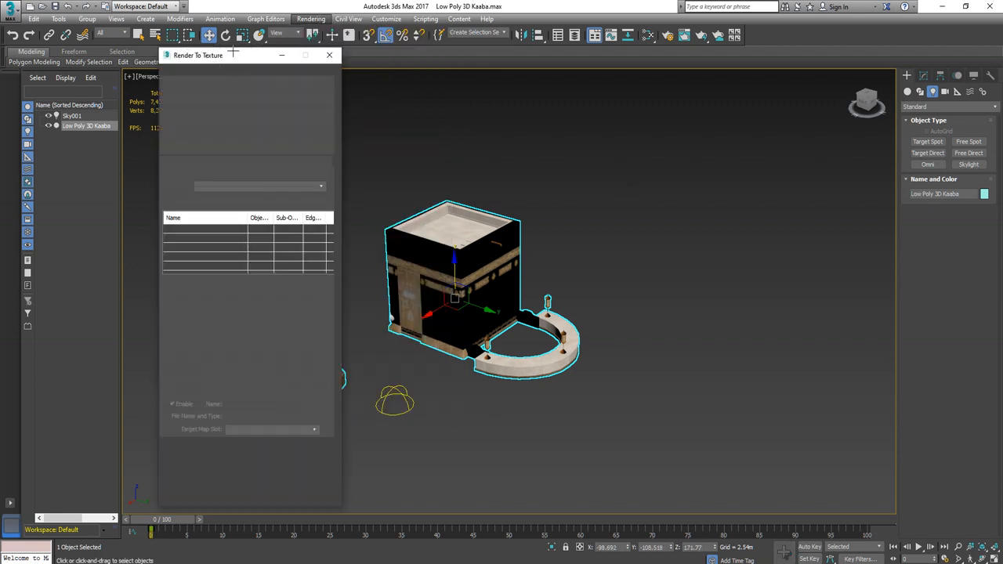
drag(230, 55, 198, 28)
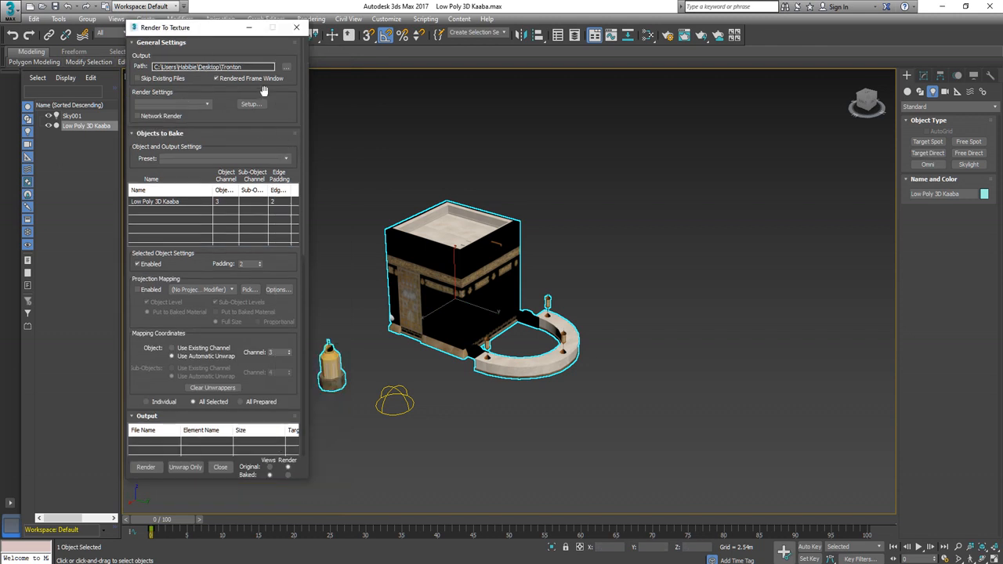
click(203, 103)
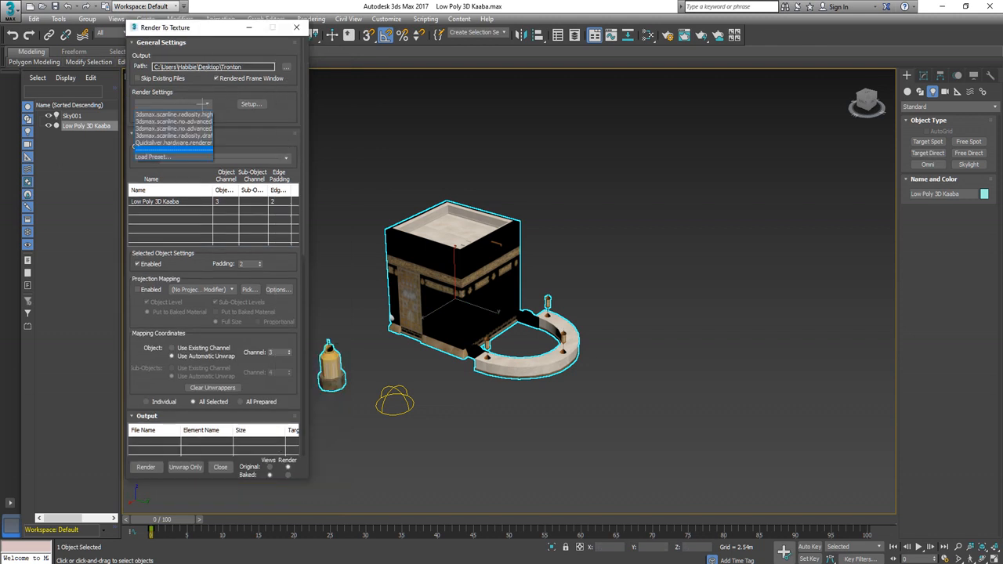
click(296, 95)
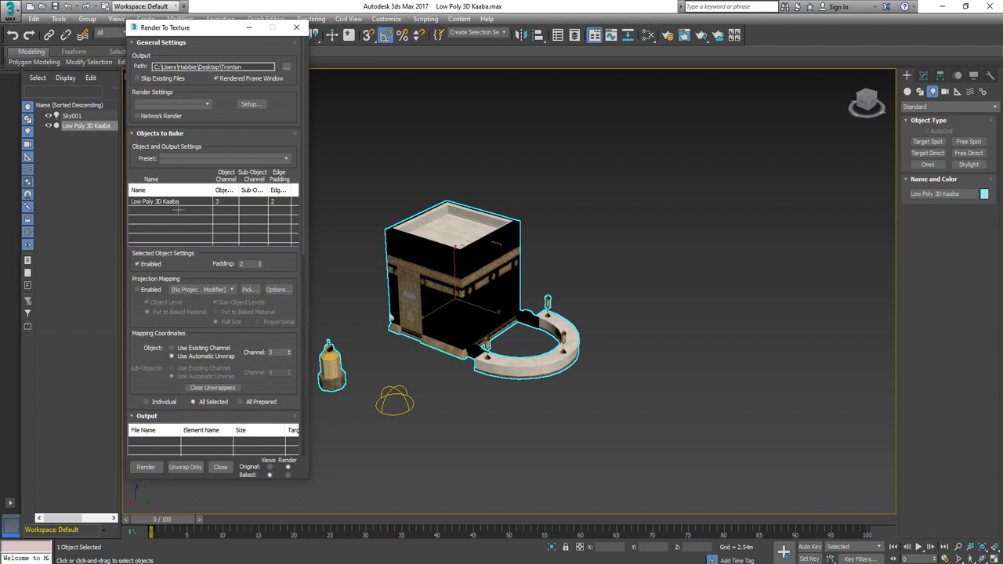
Add a CompleteMap texture element to the Kaaba's bake output.
drag(131, 321, 145, 188)
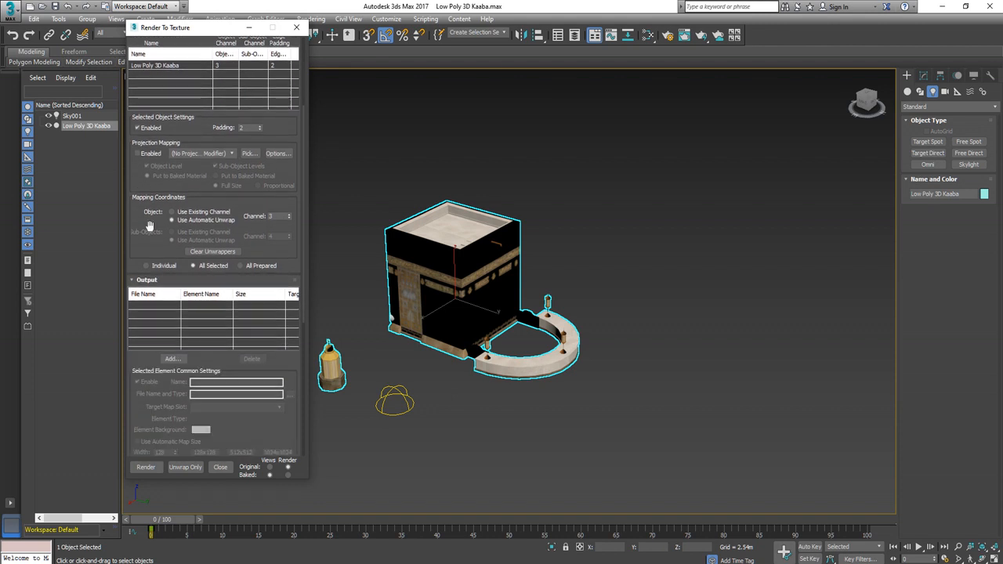
click(172, 359)
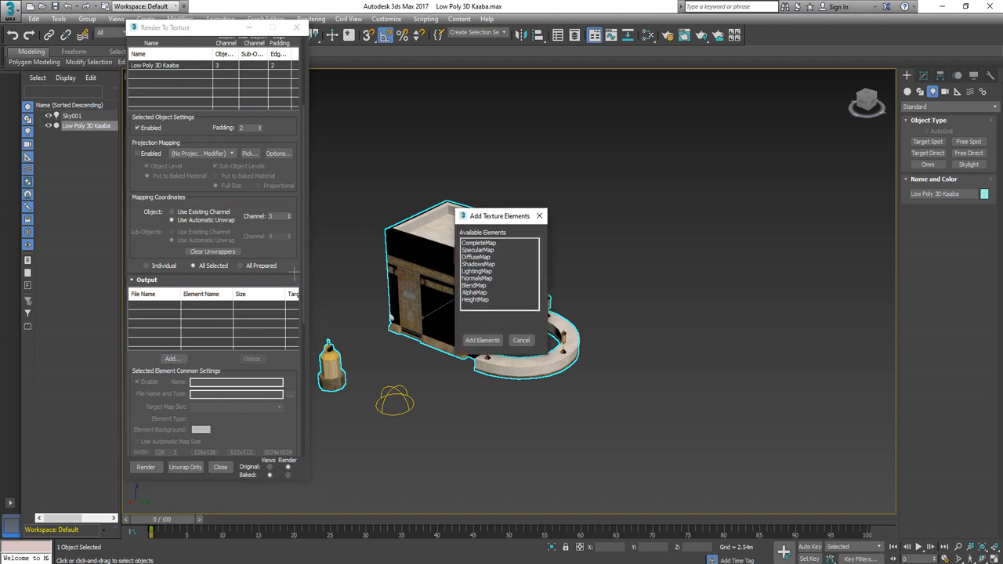
click(477, 243)
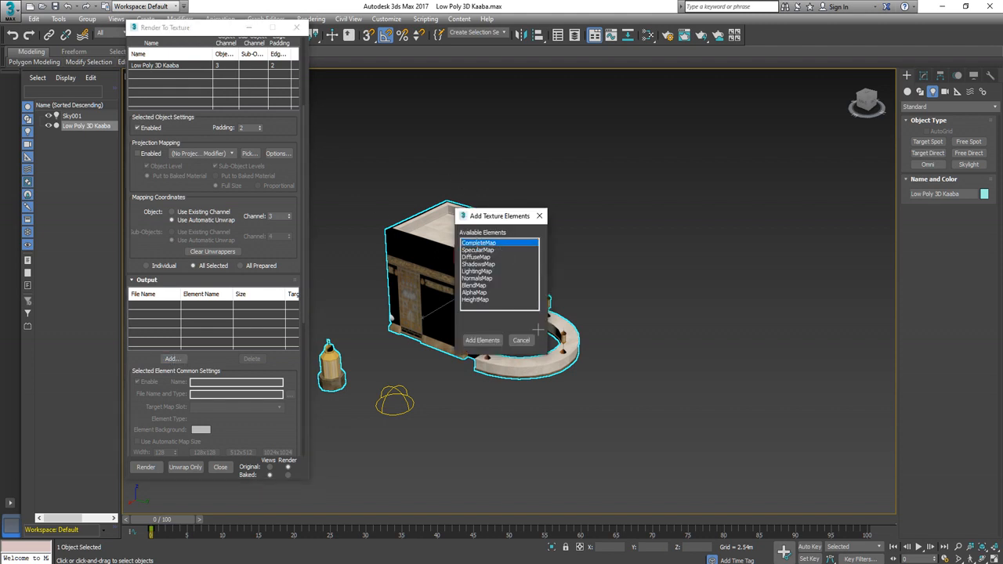
click(482, 340)
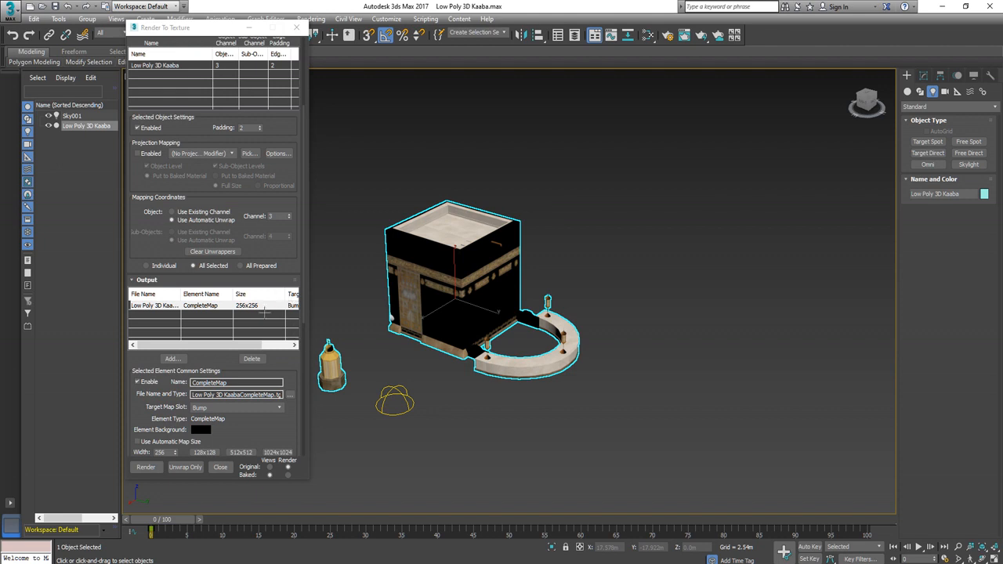
Set the CompleteMap output file to a 32-bit compressed Targa image in the 8 - Low Poly Kaaba folder.
drag(291, 367, 294, 279)
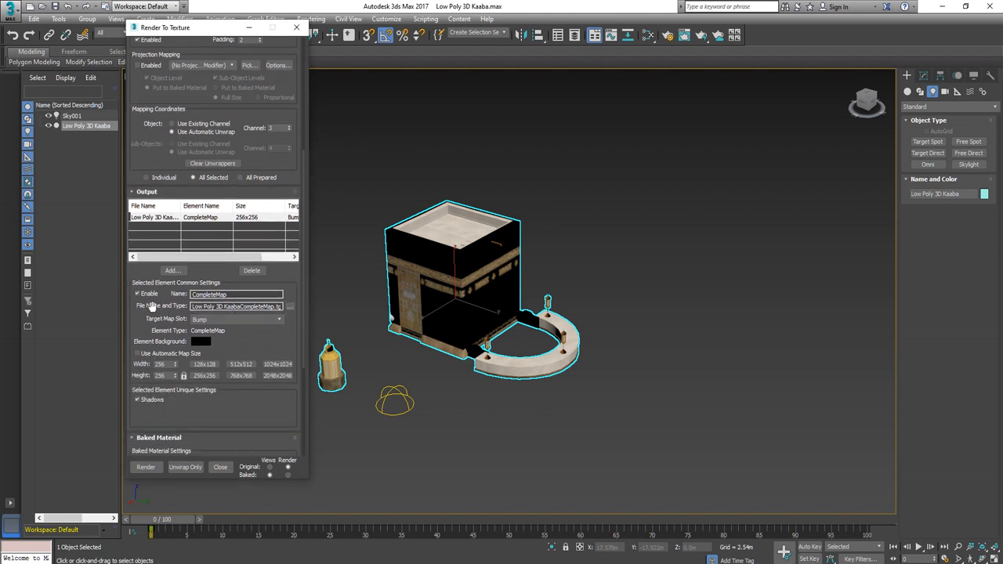
click(289, 306)
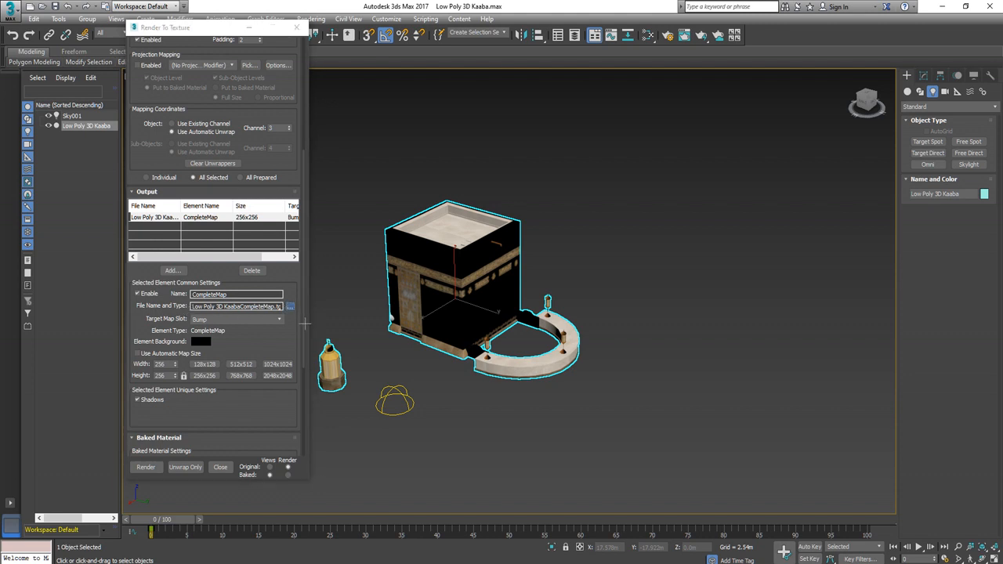
click(465, 255)
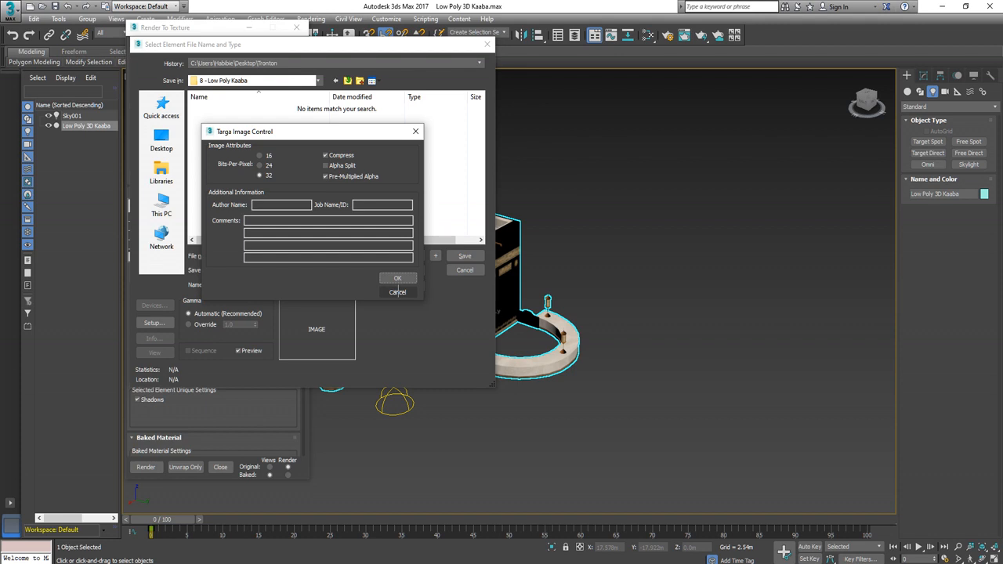
click(399, 278)
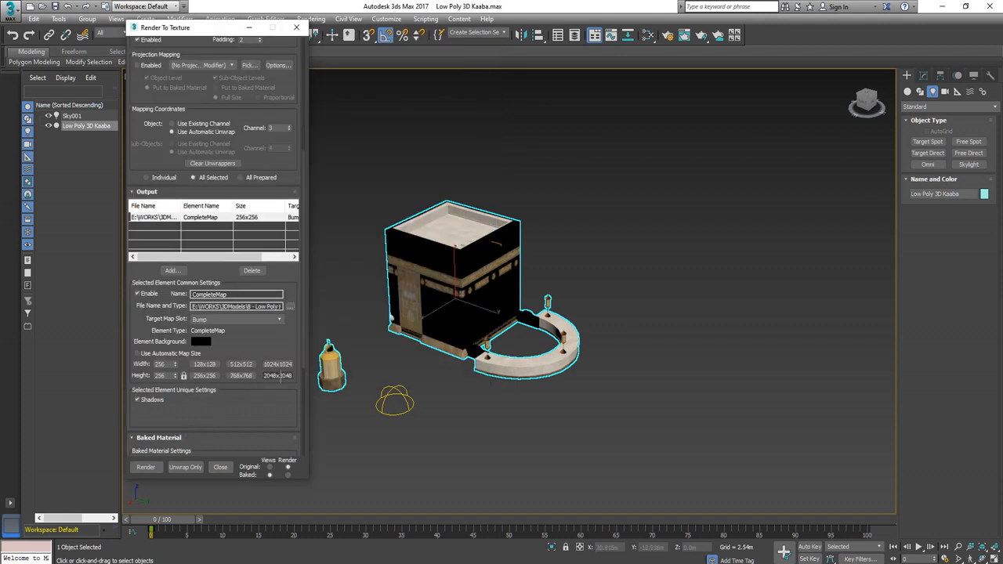
Set the map size to 2048x2048 and the automatic unwrap spacing to 0.002, and bake the Kaaba's texture.
click(274, 376)
drag(256, 352, 283, 222)
click(146, 469)
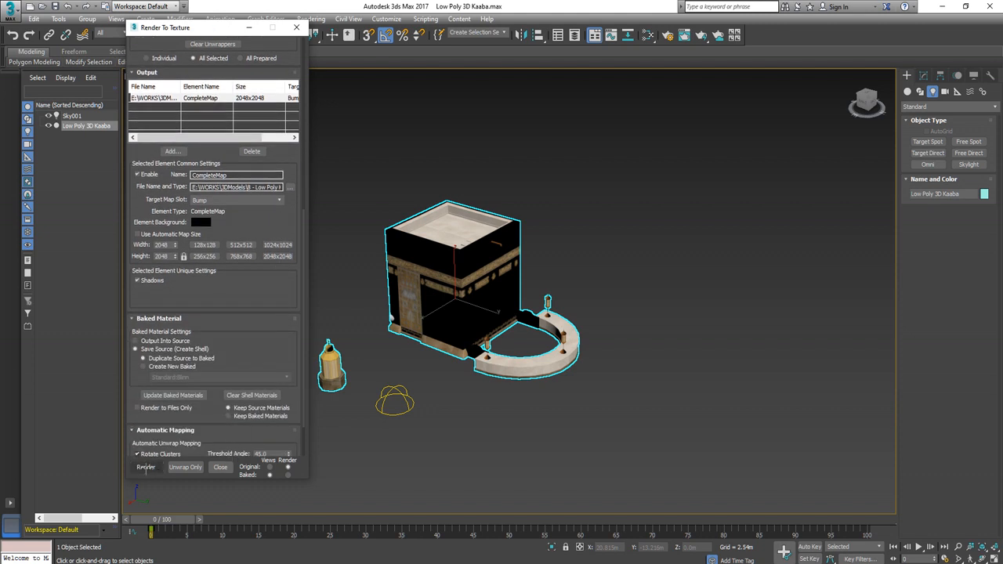
scroll(266, 288, down, 3)
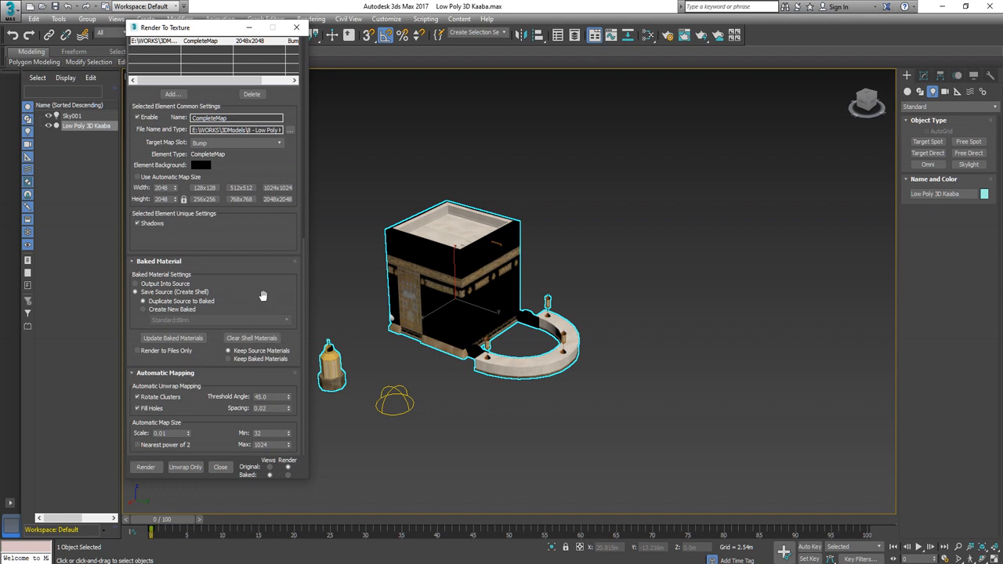
click(264, 408)
click(146, 467)
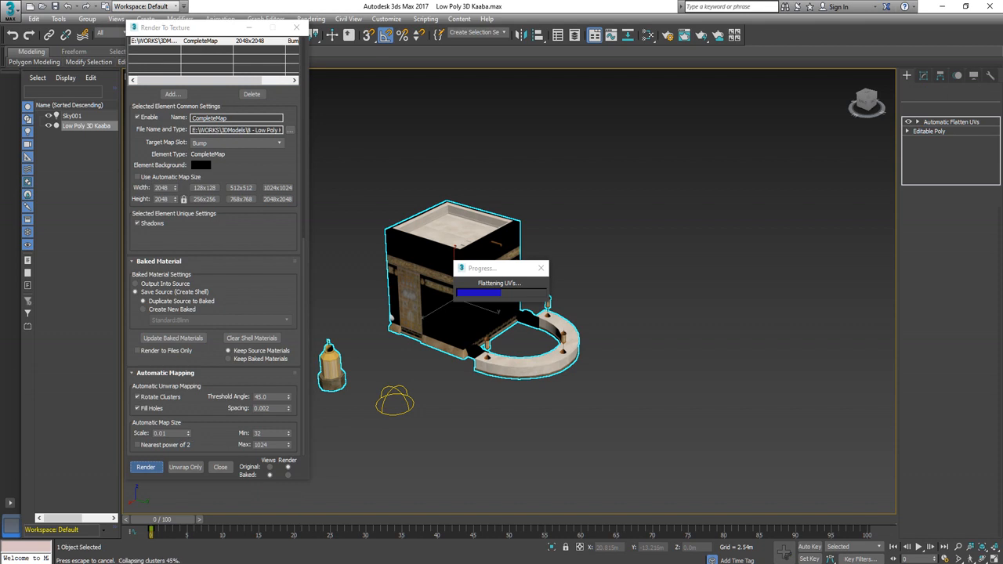
Examine the whole baked texture map, and close the render window and the Render To Texture settings.
click(843, 563)
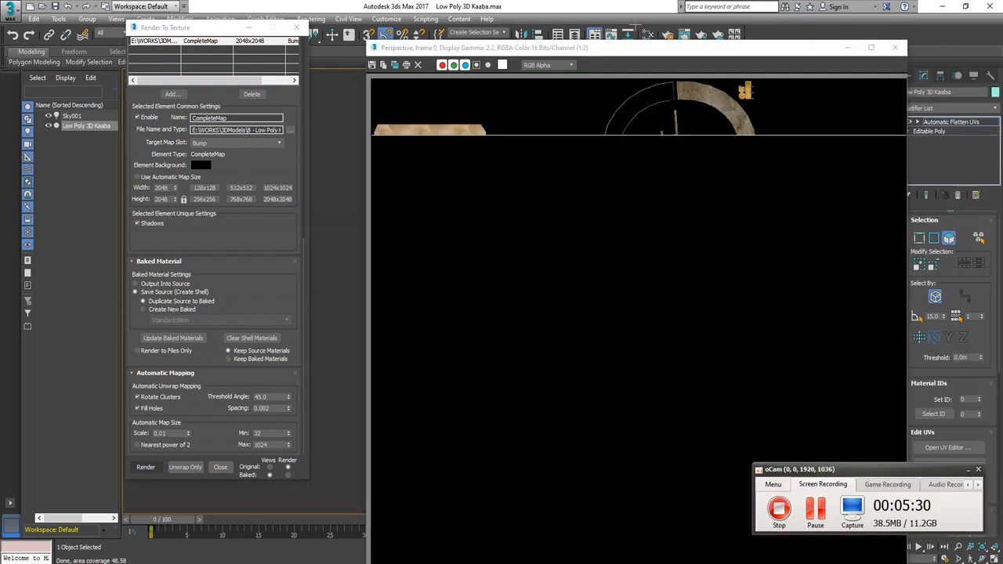
drag(515, 47, 404, 13)
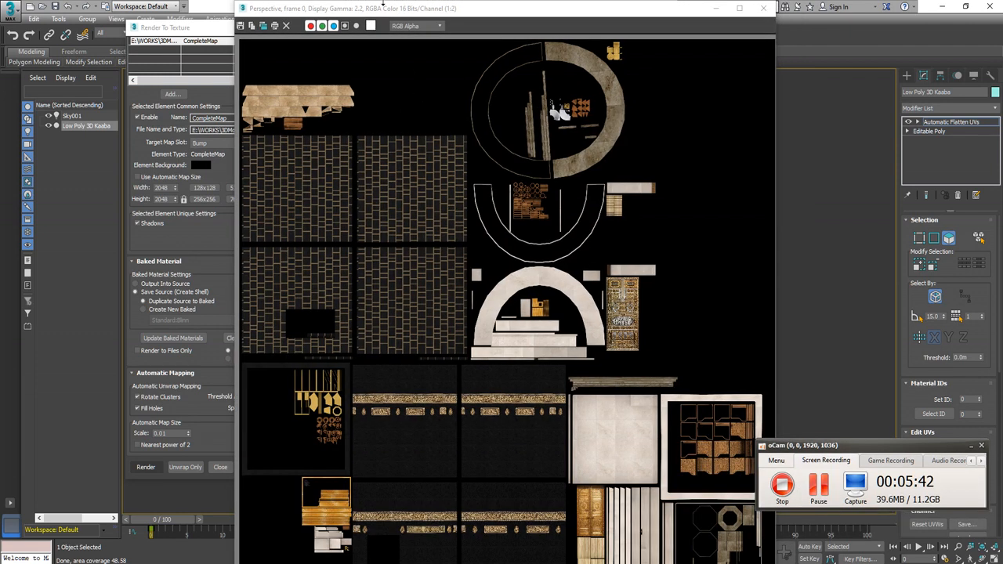
mouse_move(384, 5)
mouse_down()
mouse_move(385, 56)
mouse_move(378, 21)
mouse_up()
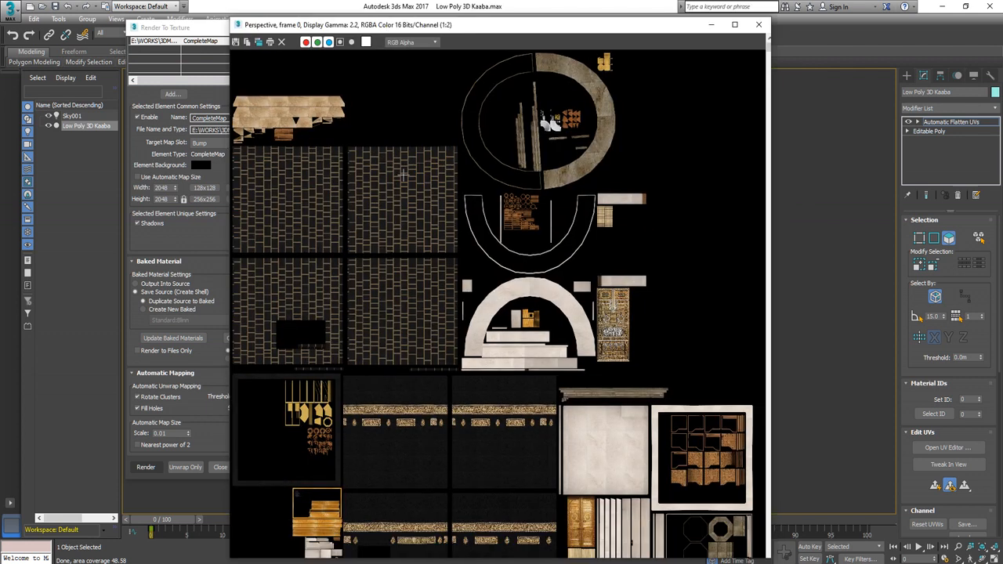
scroll(502, 306, down, 2)
scroll(467, 442, up, 1)
scroll(502, 306, up, 1)
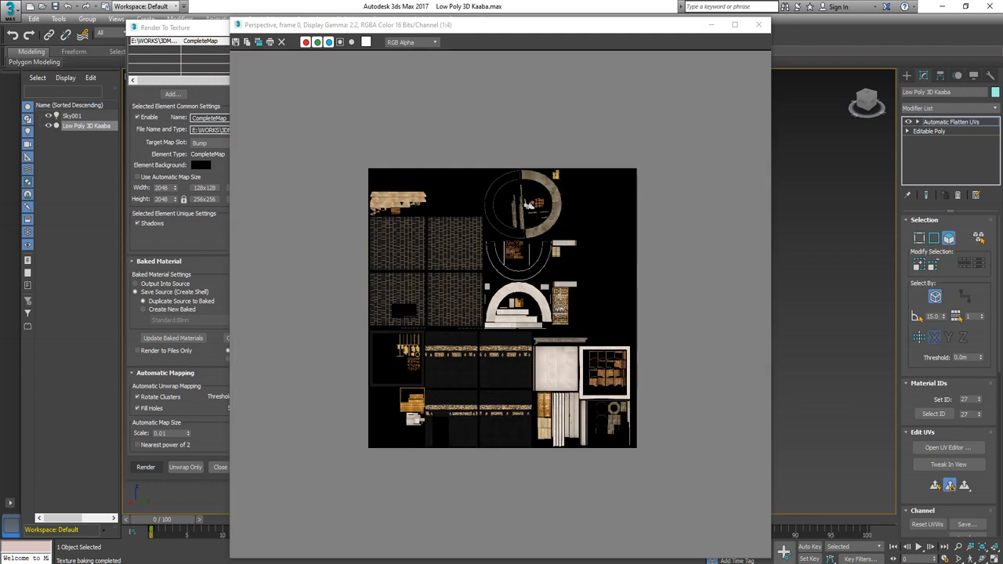
click(758, 26)
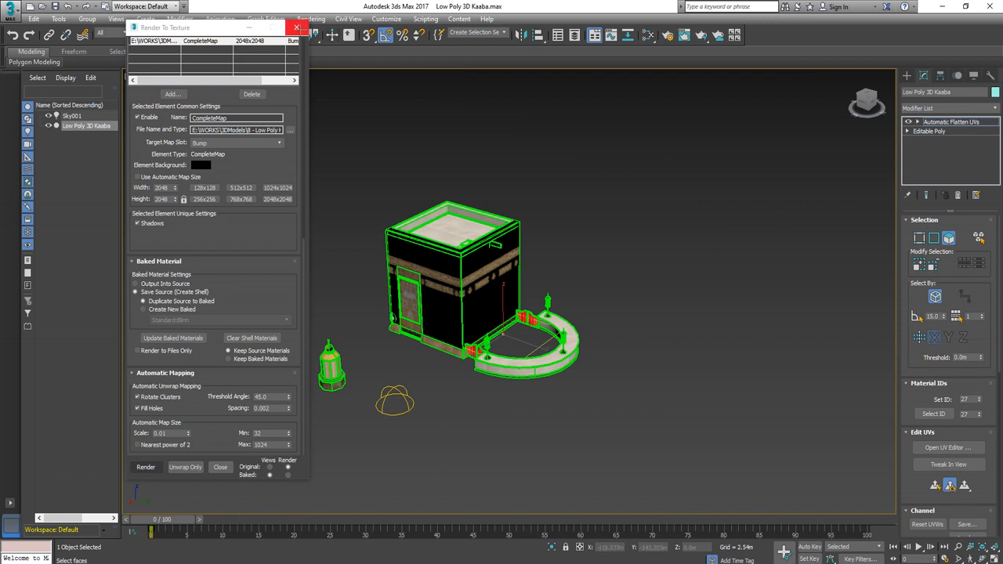
click(296, 28)
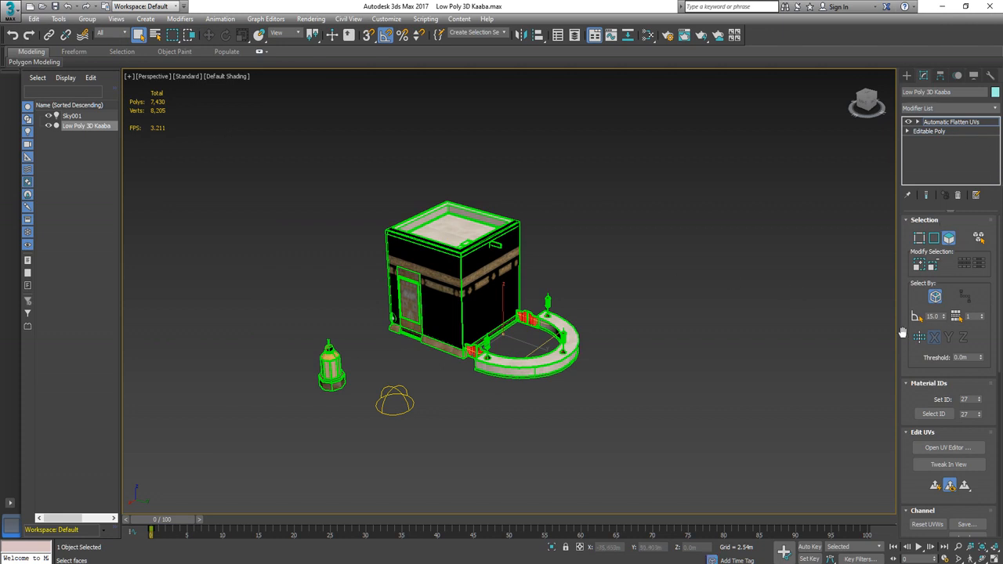
Open the Kaaba's flattened UVs in the UV editor and save them as Low Poly 3D Kaaba.uvw.
click(948, 448)
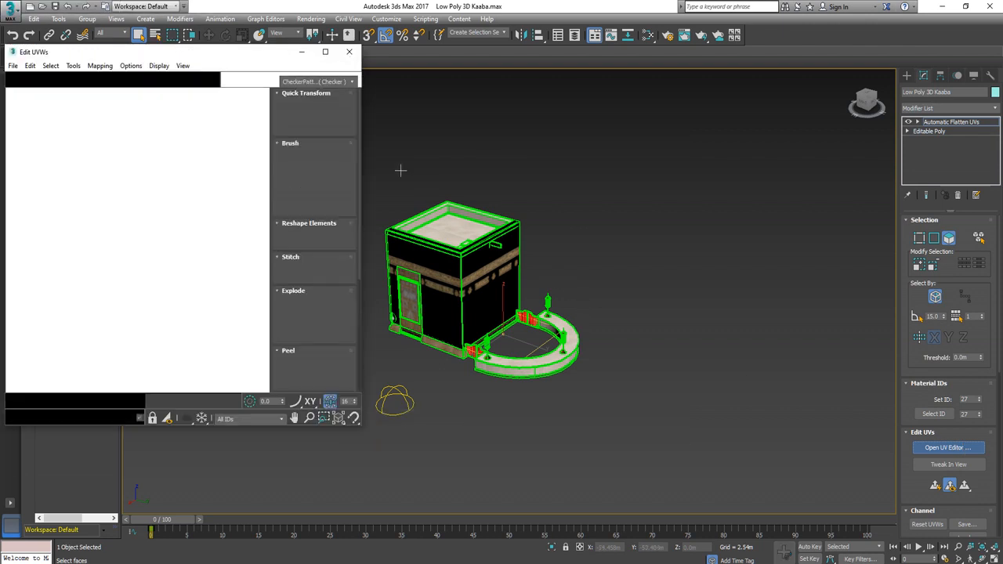
drag(141, 56, 266, 69)
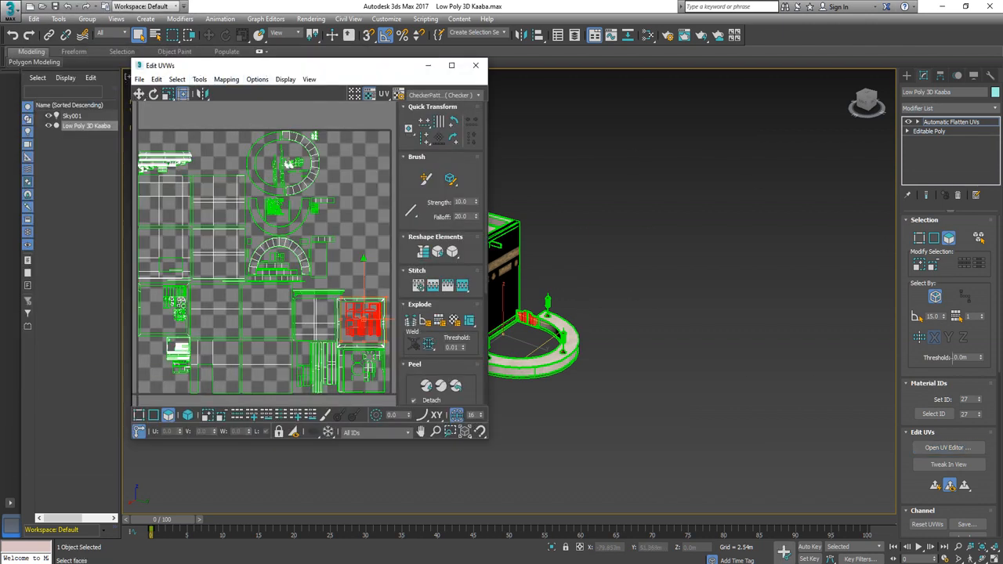
click(963, 448)
click(139, 79)
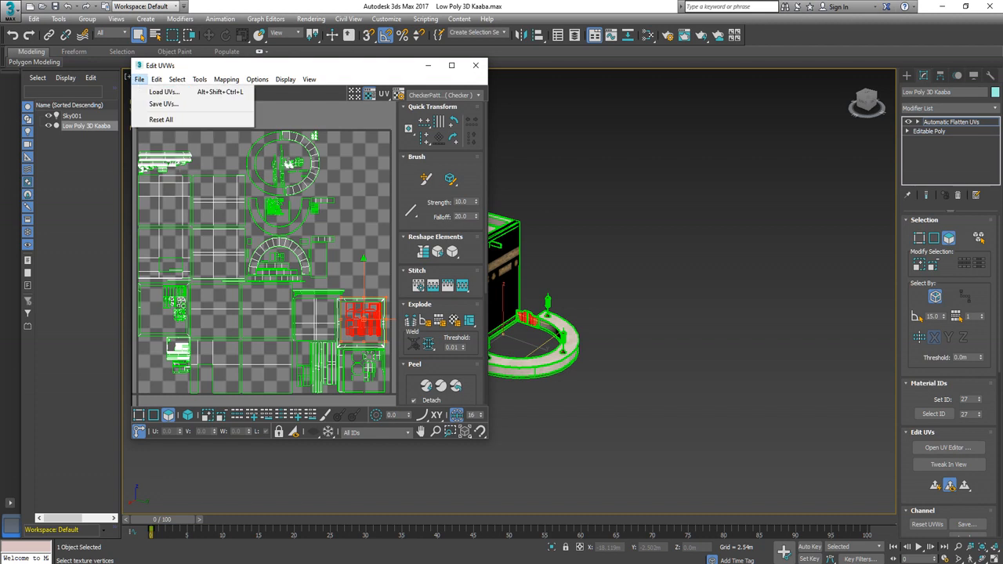
click(163, 103)
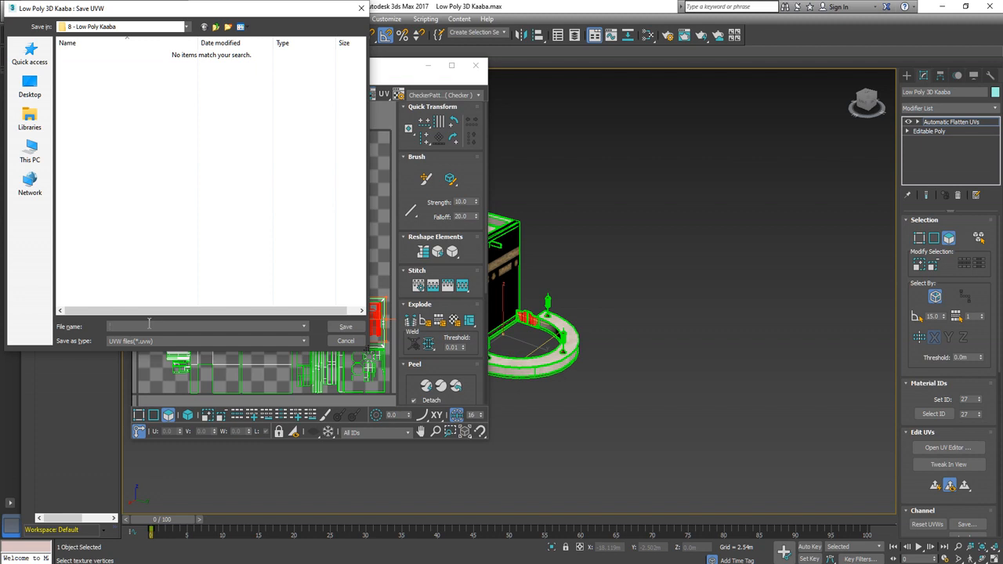
text(Low Poly 3D Kaaba)
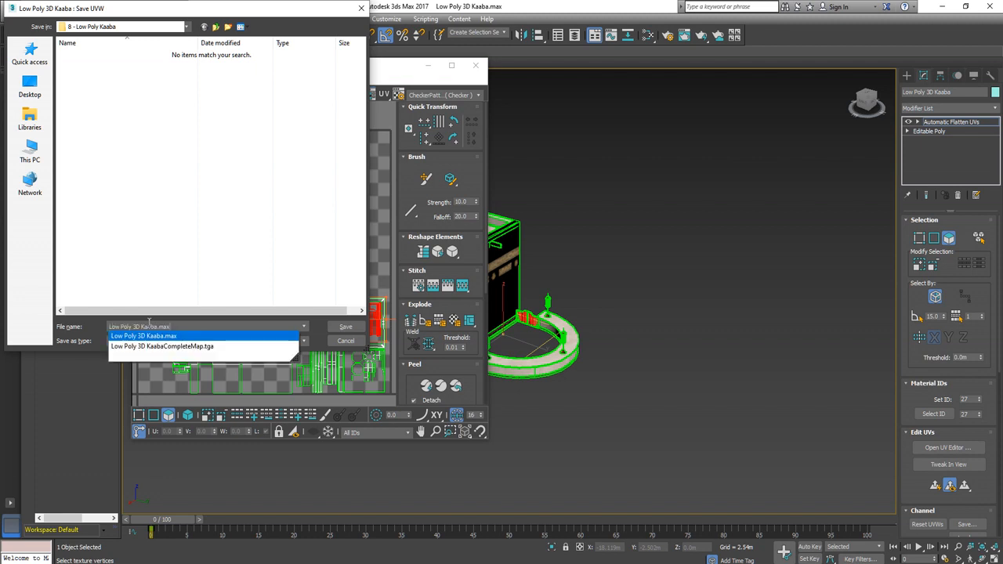
click(189, 283)
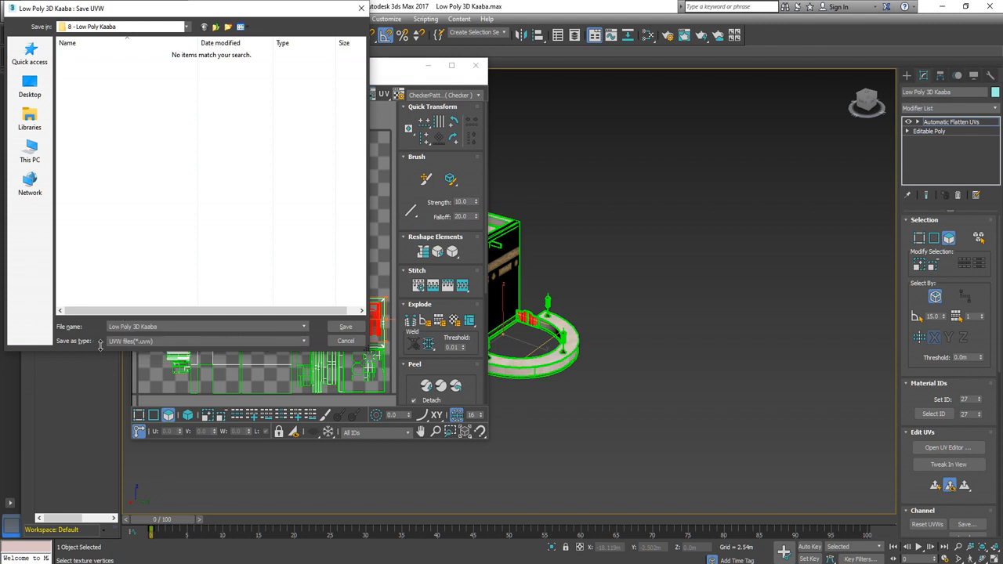
click(346, 326)
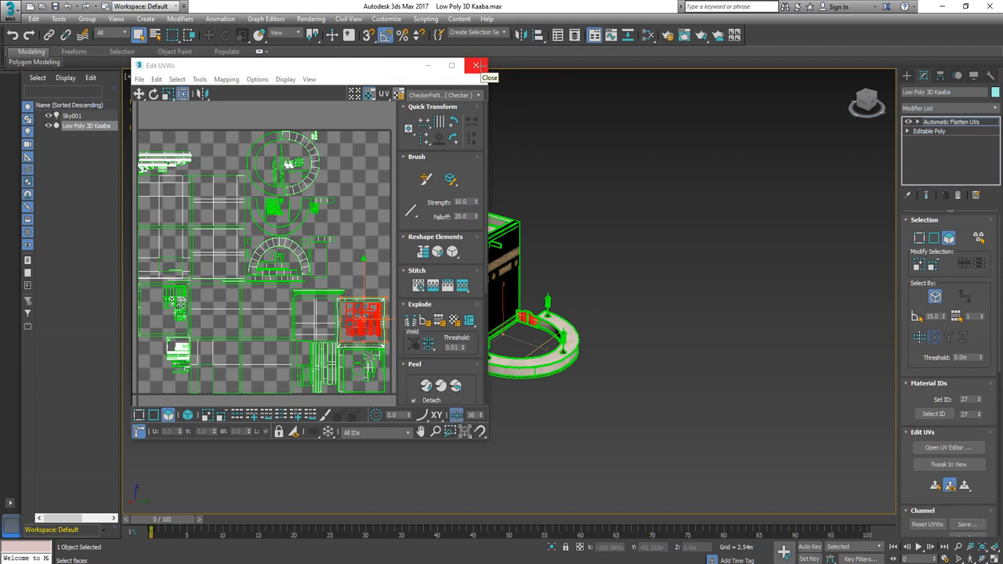
Load the saved Low Poly 3D Kaaba UV file back onto the mesh and close the UV editor.
click(139, 79)
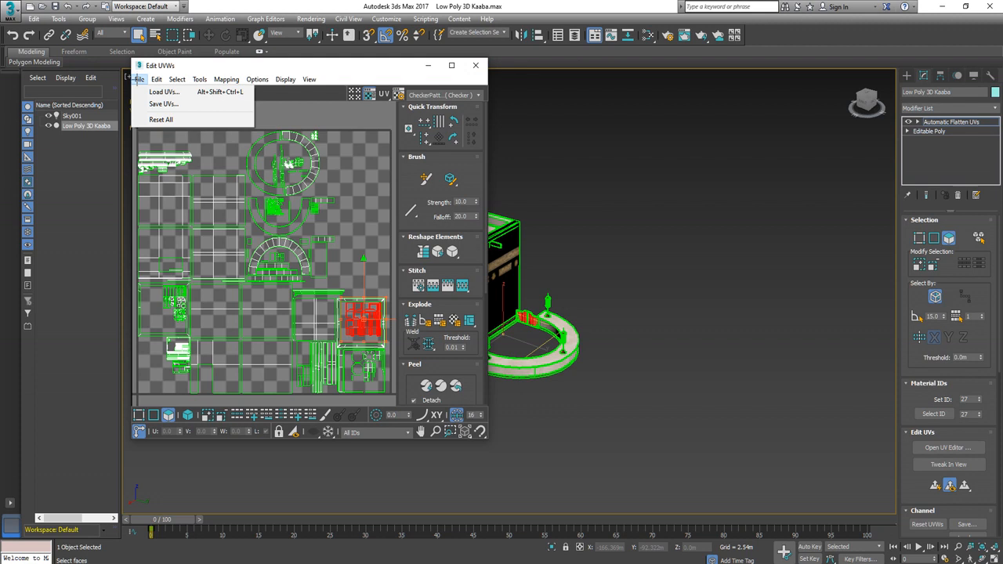
click(163, 92)
double_click(100, 55)
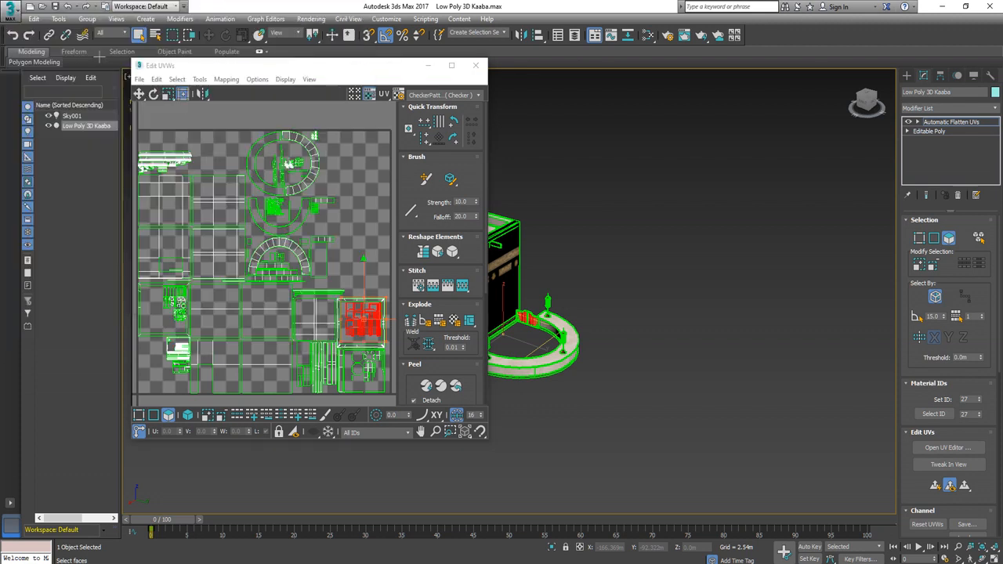
click(138, 79)
click(164, 92)
double_click(119, 57)
click(476, 65)
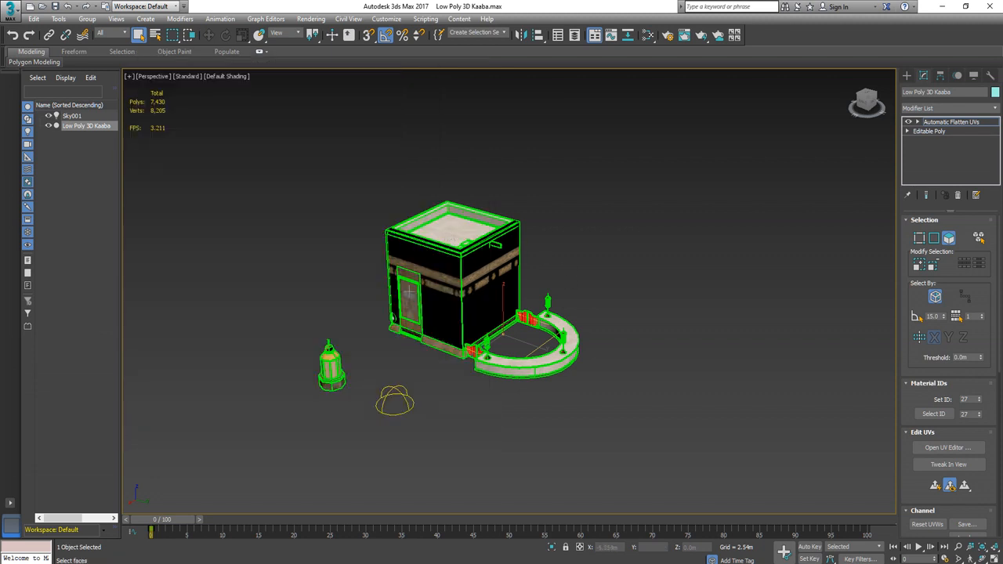
Convert the Kaaba mesh to an Editable Poly and deselect it.
scroll(428, 296, up, 3)
right_click(459, 252)
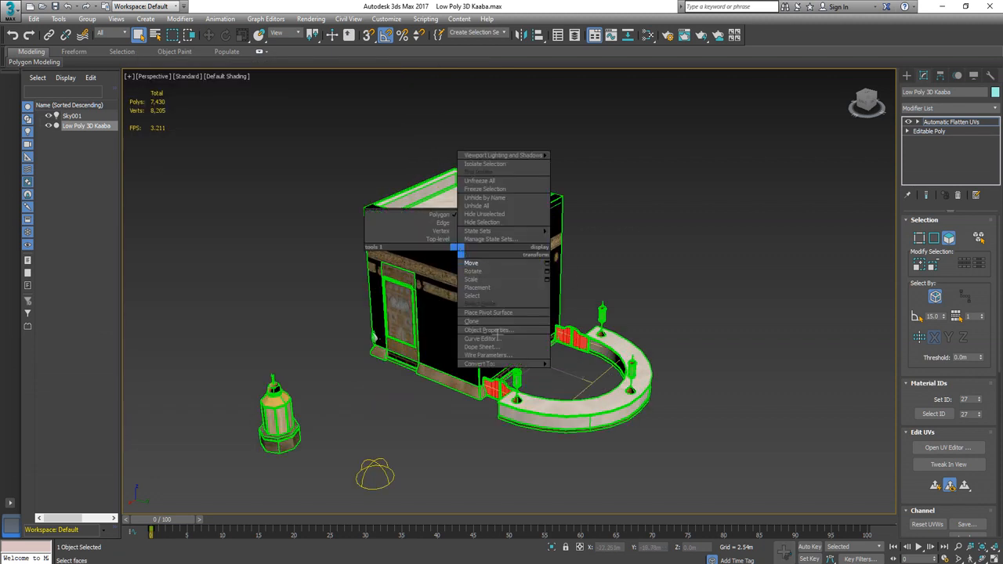
mouse_move(501, 364)
mouse_move(542, 365)
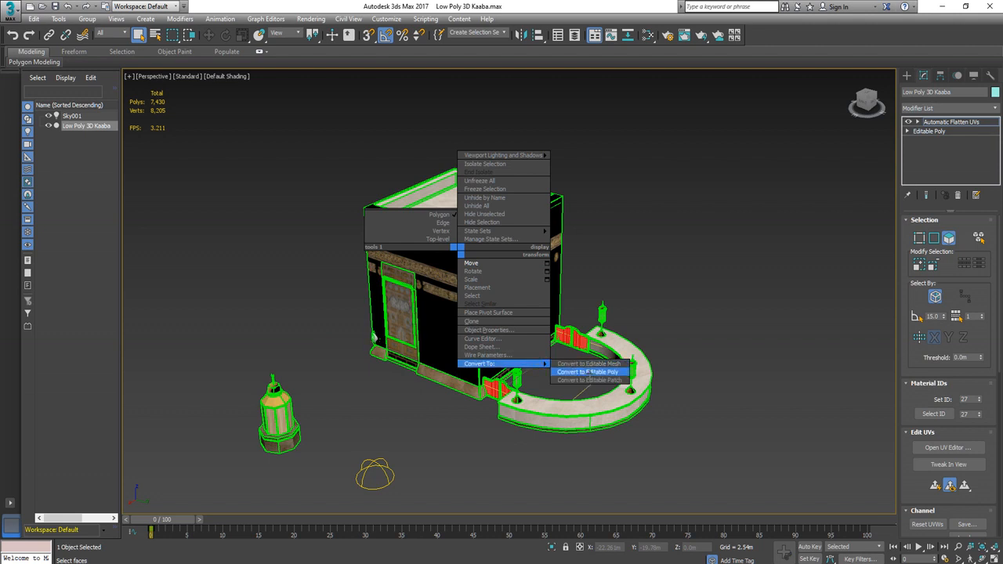
click(588, 374)
click(713, 248)
click(521, 298)
click(329, 319)
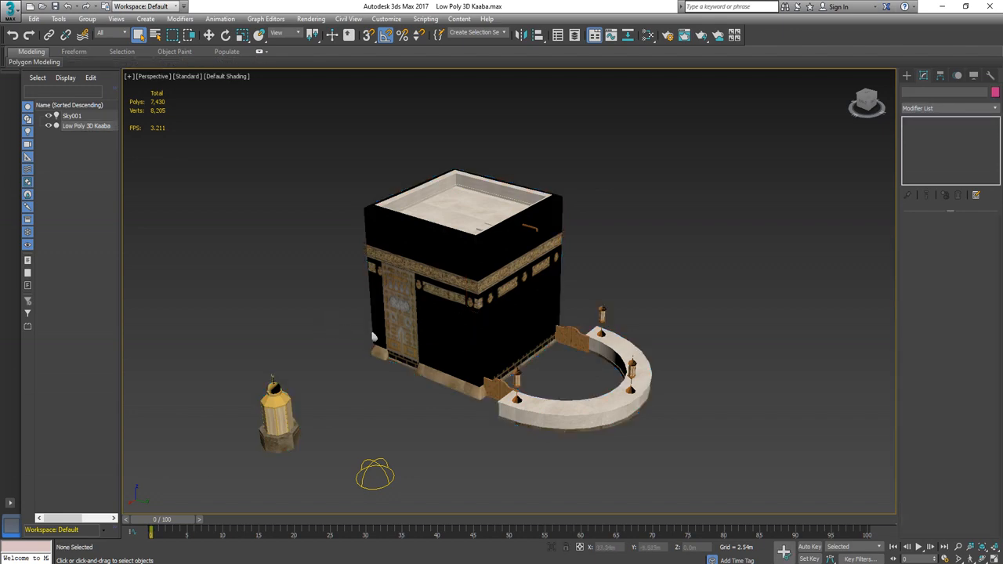
Switch to File Explorer and apply Low Poly 3D KaabaCompleteMap.tga from the 8 - Low Poly Kaaba folder to the Kaaba mesh in 3ds Max.
key(alt+Tab)
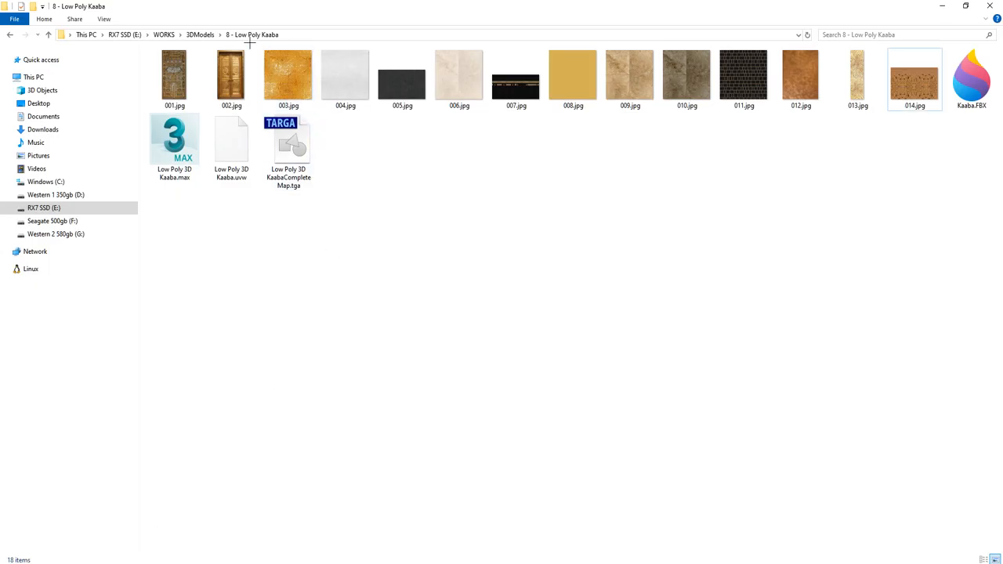
click(297, 36)
click(337, 181)
click(979, 90)
click(470, 322)
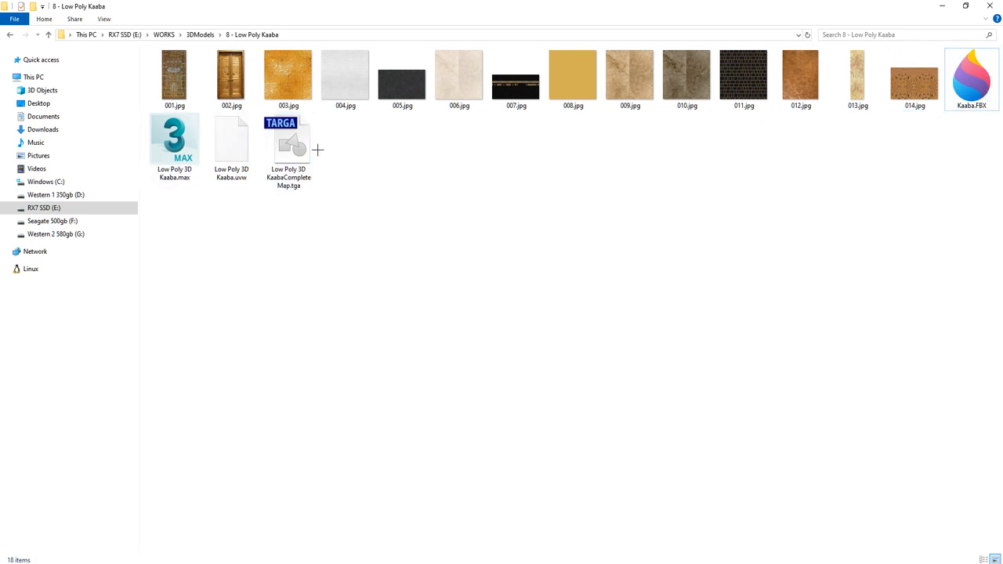
click(312, 149)
click(337, 226)
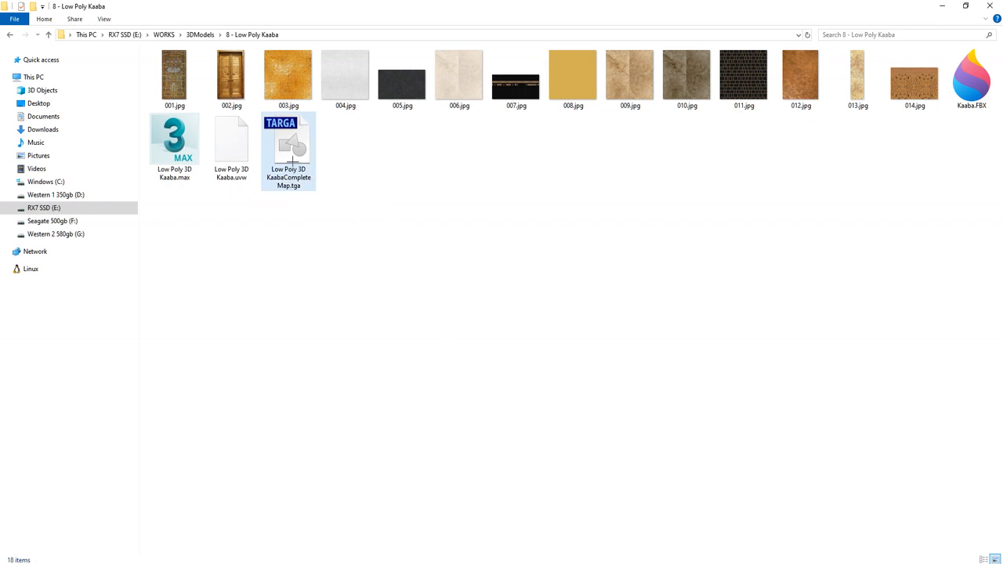
drag(299, 159, 486, 266)
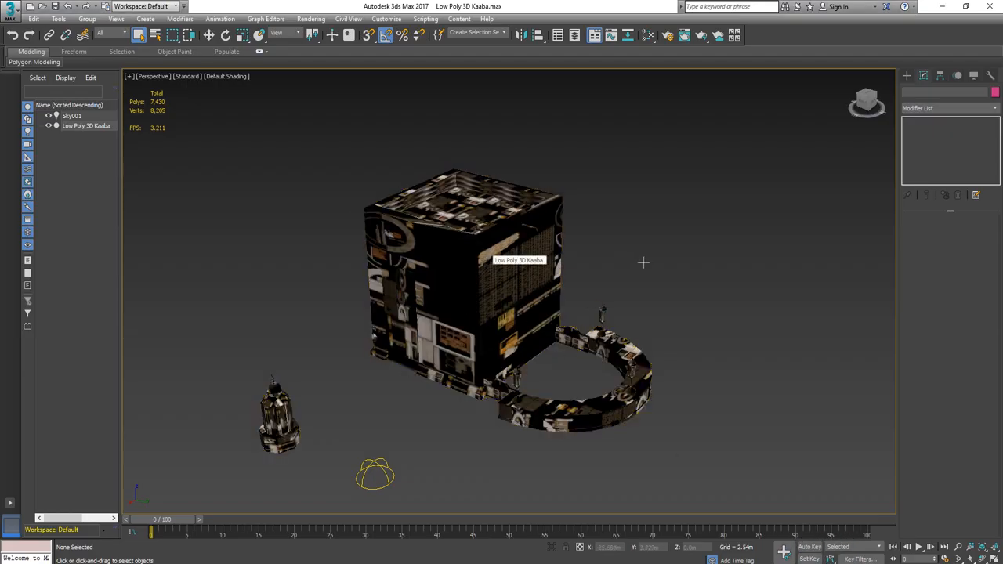
Examine how the baked texture maps onto the Kaaba, the semicircular wall and the Maqam Ibrahim.
click(473, 303)
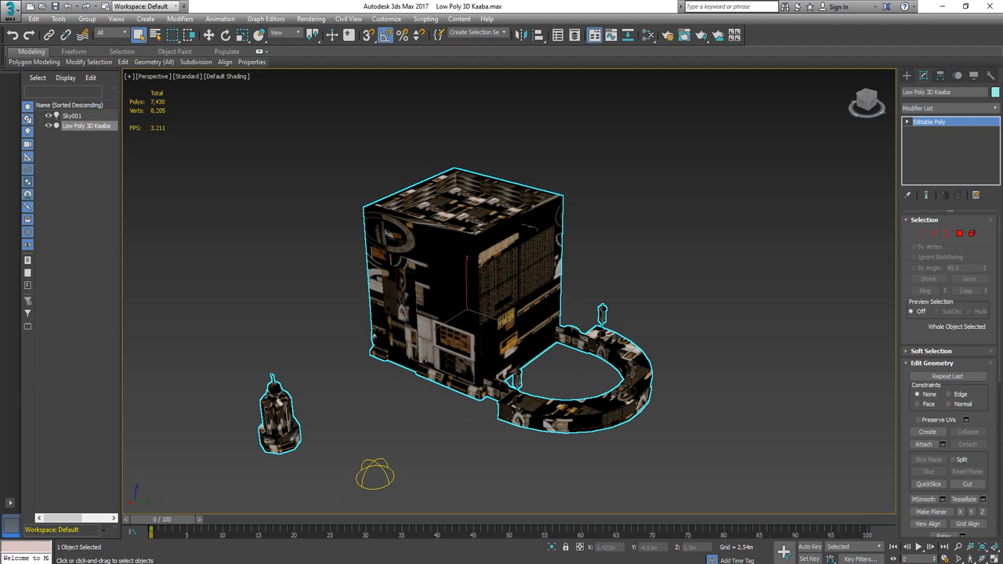
scroll(426, 358, up, 4)
middle_drag(446, 356, 421, 367)
scroll(521, 299, down, 2)
scroll(420, 367, down, 3)
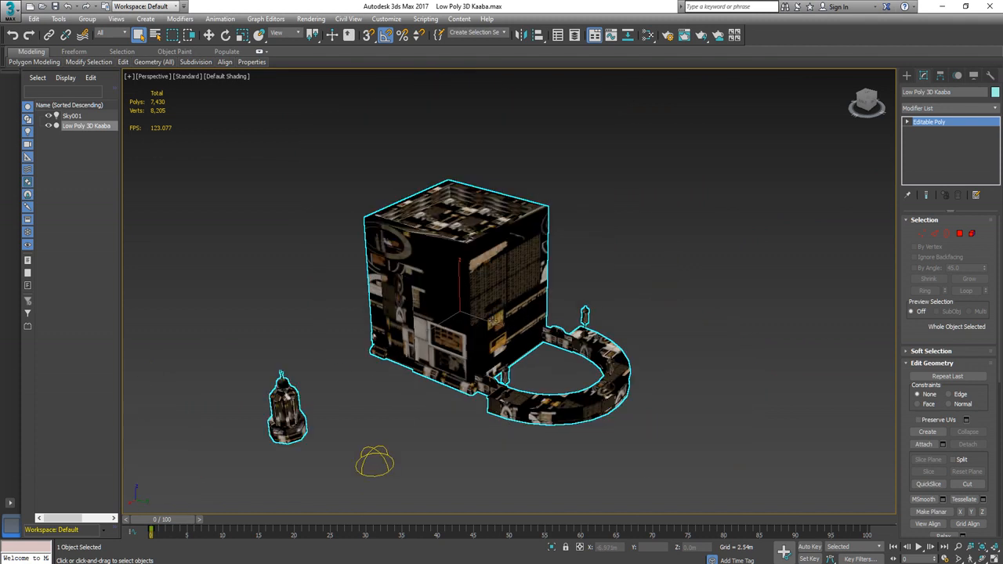
scroll(644, 355, up, 3)
scroll(659, 359, down, 3)
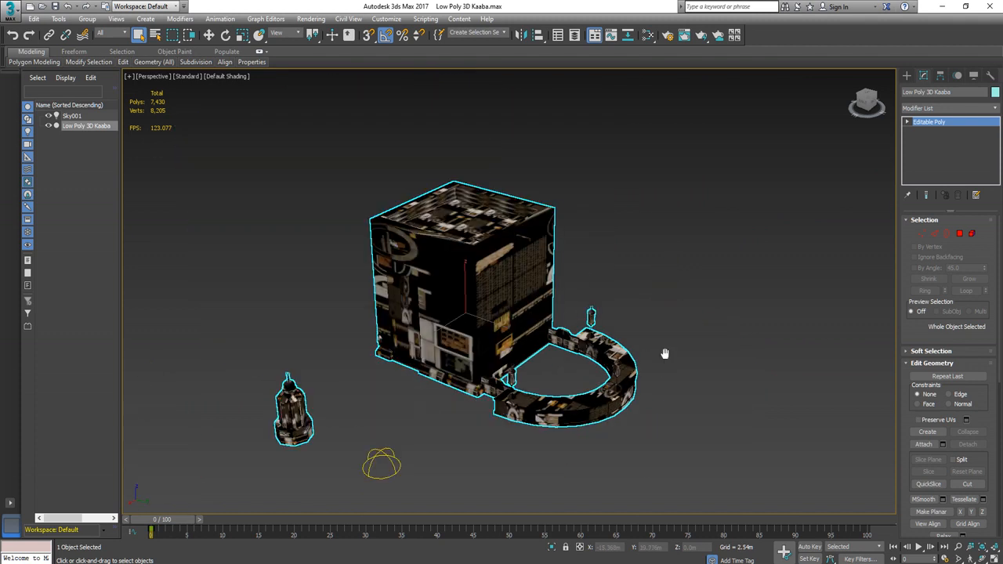
middle_drag(663, 359, 685, 357)
click(593, 264)
click(535, 263)
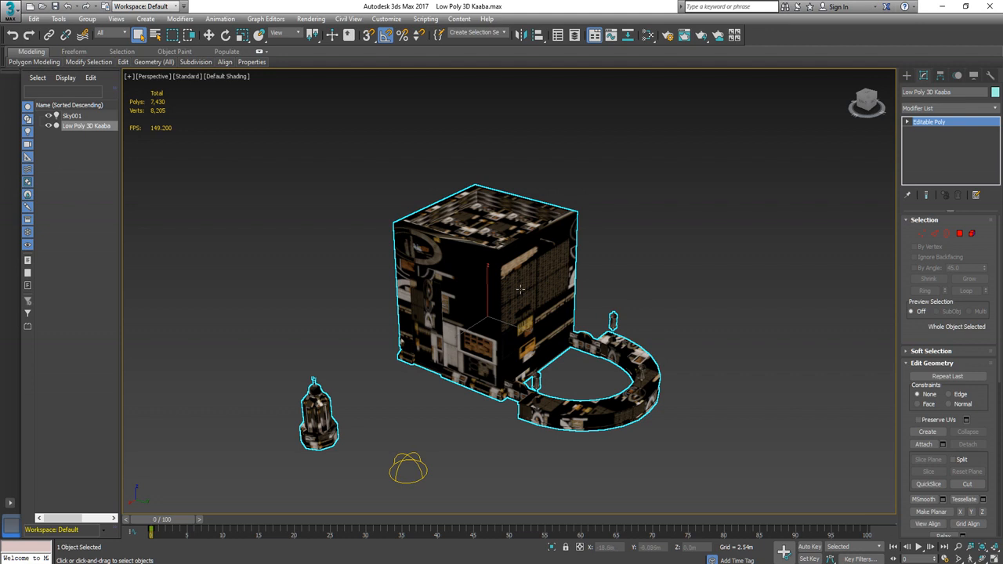
click(613, 285)
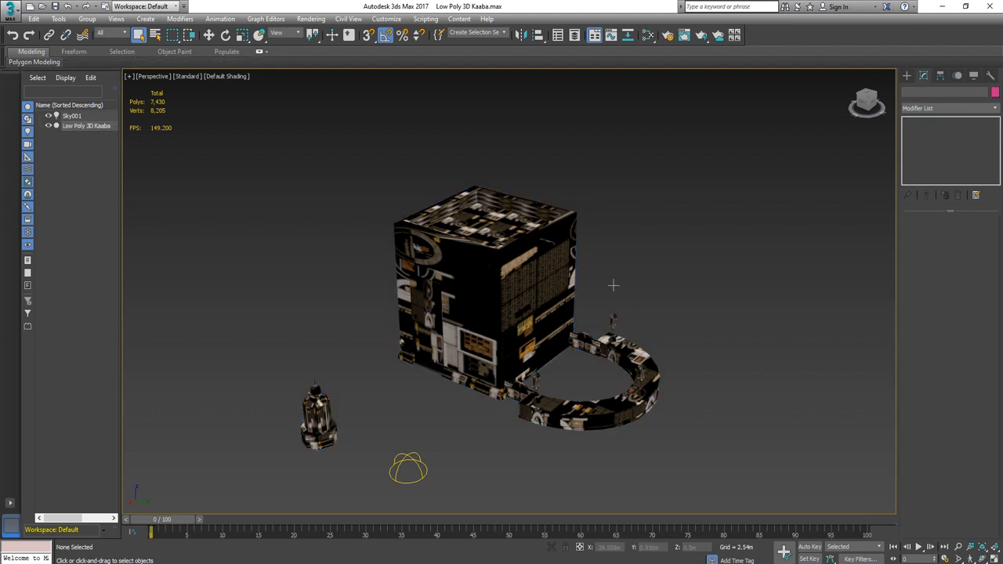
Add an Unwrap UVW modifier to the Low Poly 3D Kaaba mesh and open its UV editor.
click(544, 249)
click(948, 108)
scroll(949, 352, down, 15)
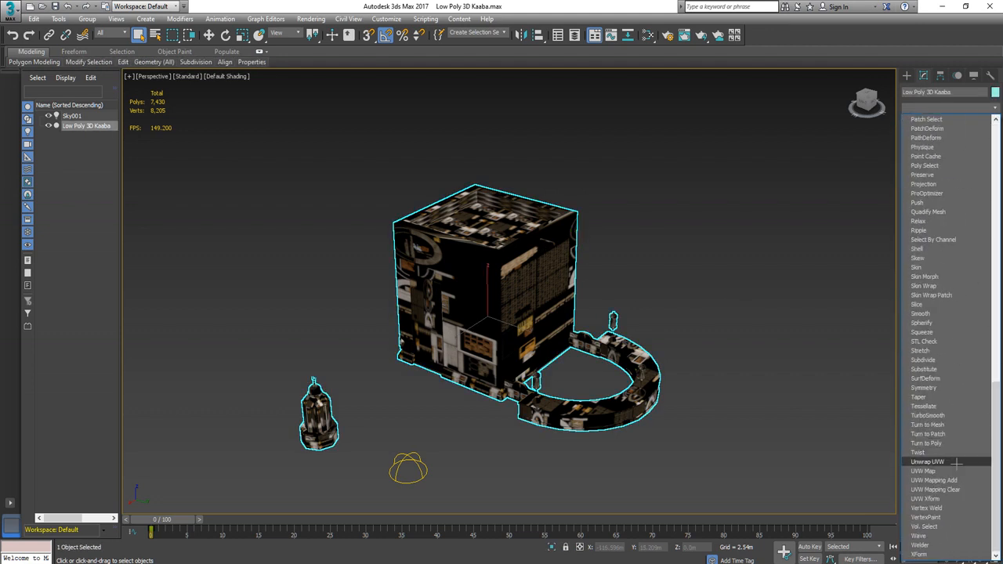
click(932, 461)
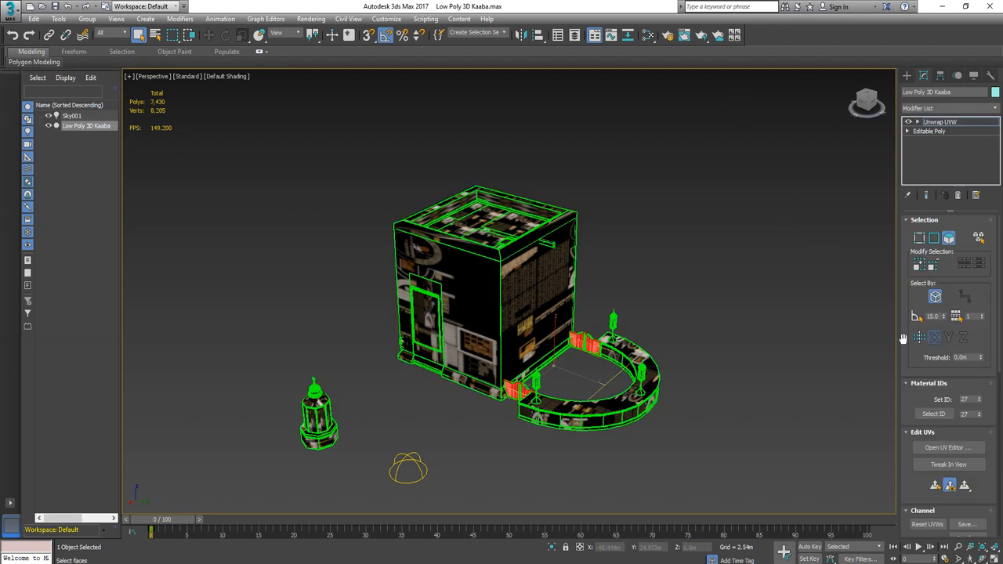
click(958, 448)
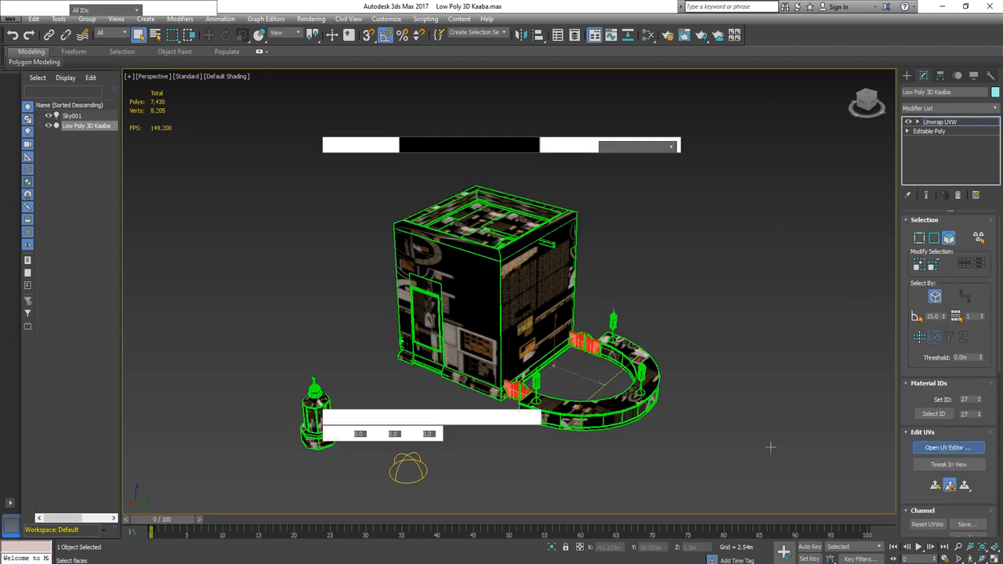
Load the saved UV file Low Poly 3D Kaaba.uvw onto the mesh and close the UV editor.
drag(118, 53, 295, 72)
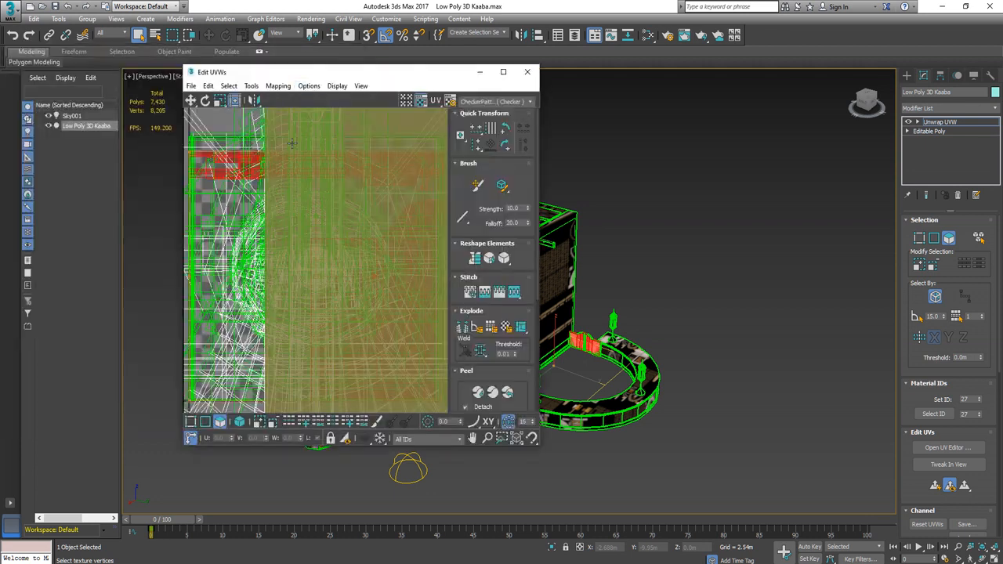
click(191, 86)
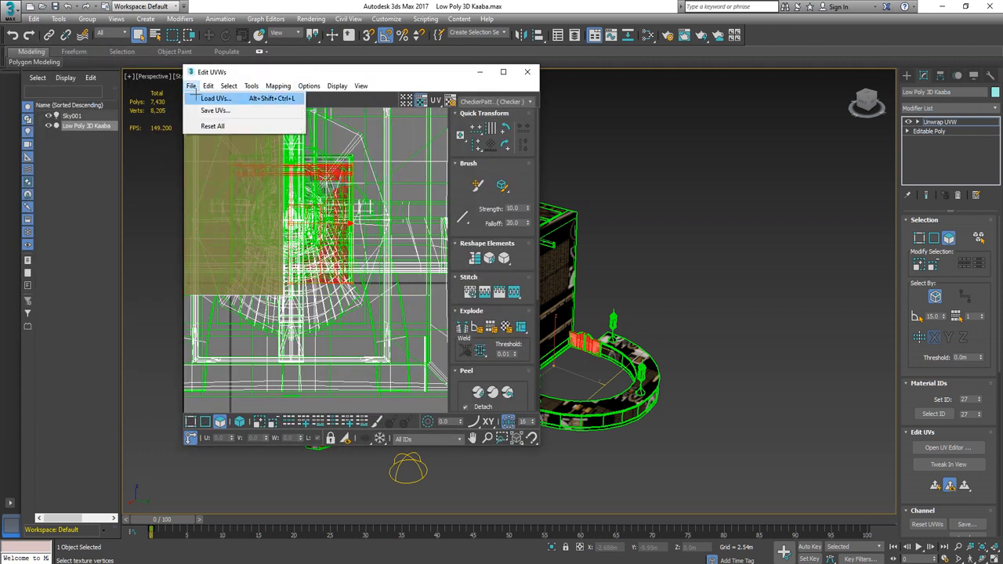
click(215, 99)
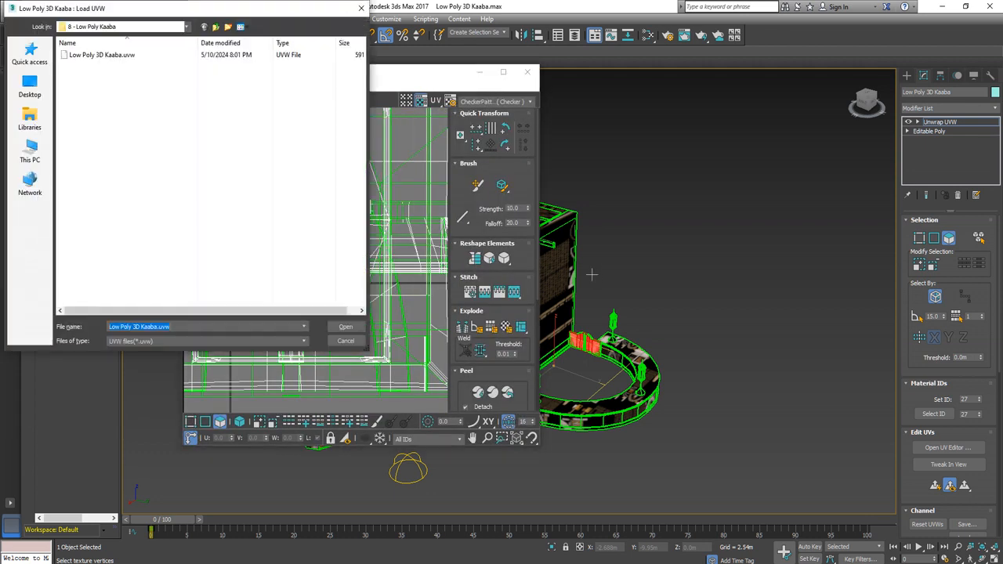
click(149, 55)
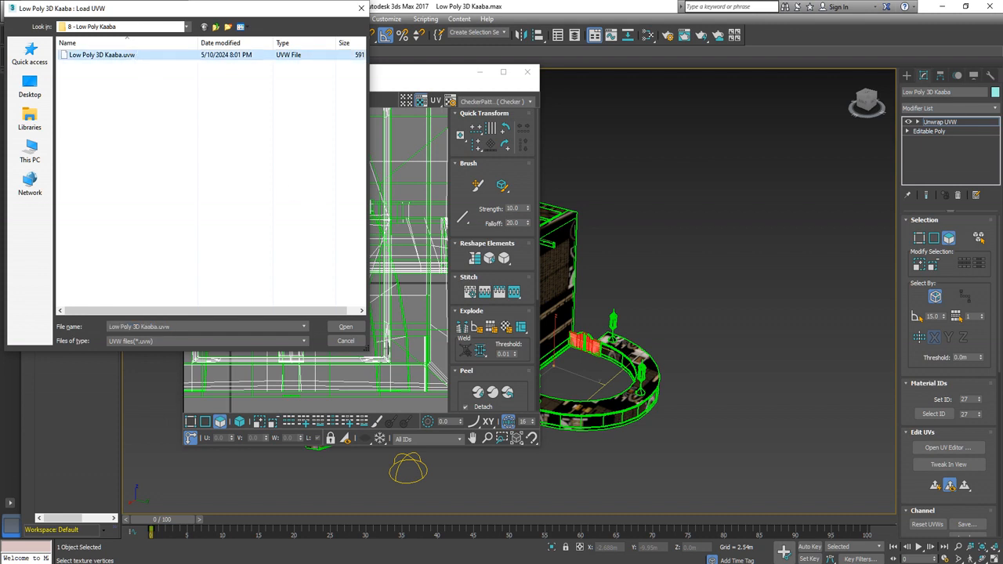
click(345, 327)
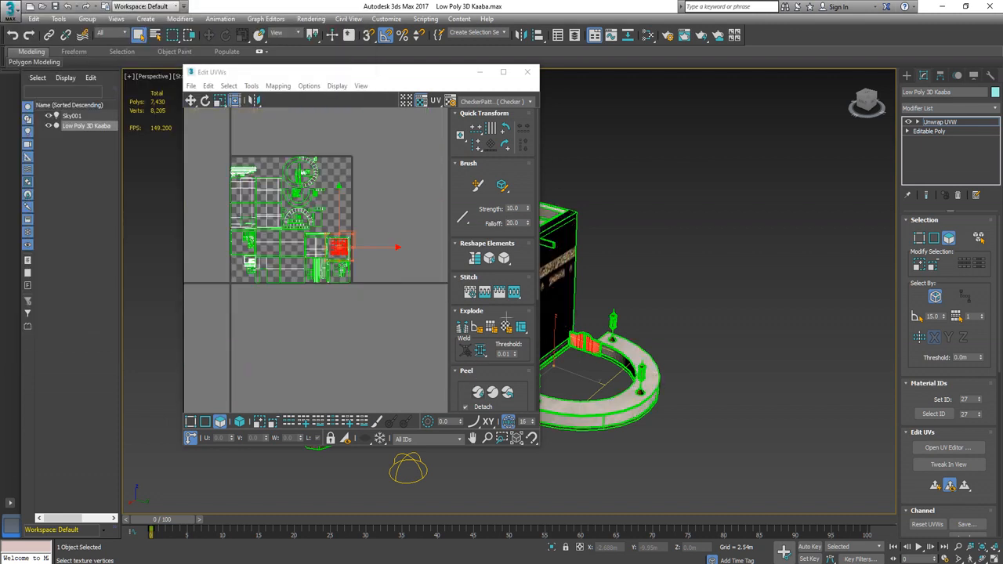
click(528, 72)
Convert the unwrapped Kaaba mesh to an Editable Poly and deselect it.
scroll(514, 282, up, 5)
right_click(510, 278)
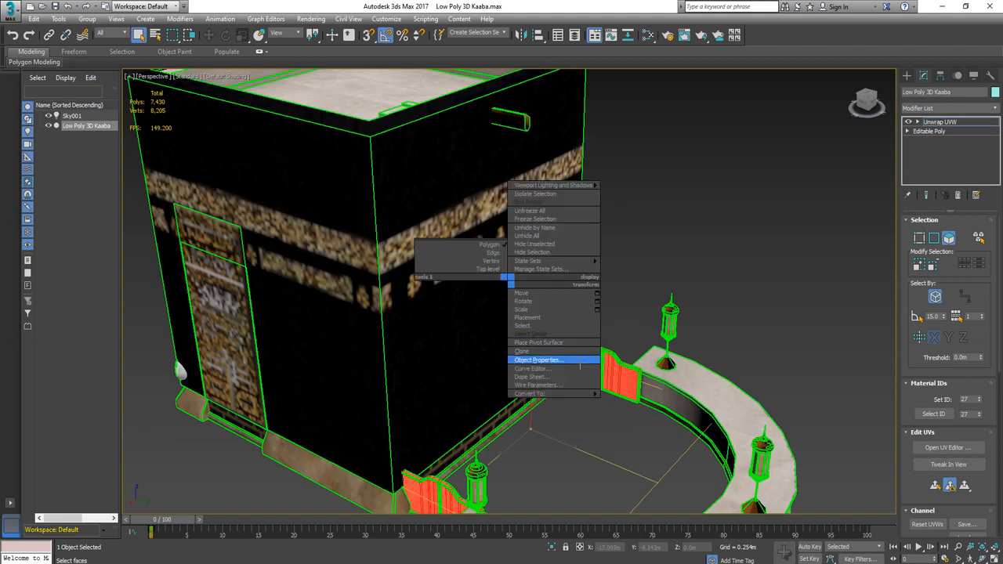
mouse_move(580, 393)
click(635, 402)
click(743, 264)
scroll(650, 343, down, 4)
middle_drag(650, 342, 584, 276)
scroll(588, 270, down, 3)
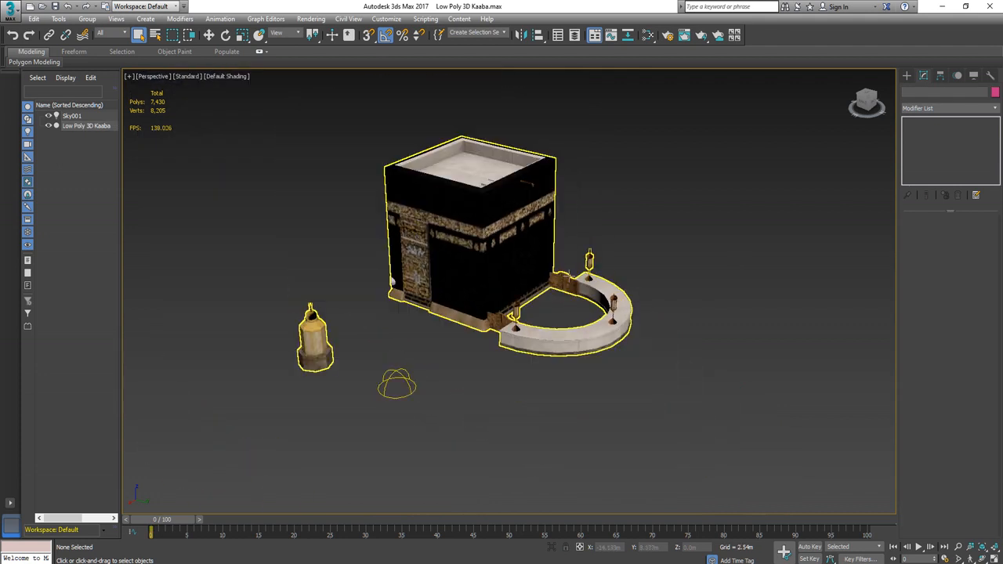
Delete the Sky001 skylight beside the Maqam Ibrahim from the scene.
click(427, 254)
alt+middle_drag(465, 374, 593, 410)
click(590, 361)
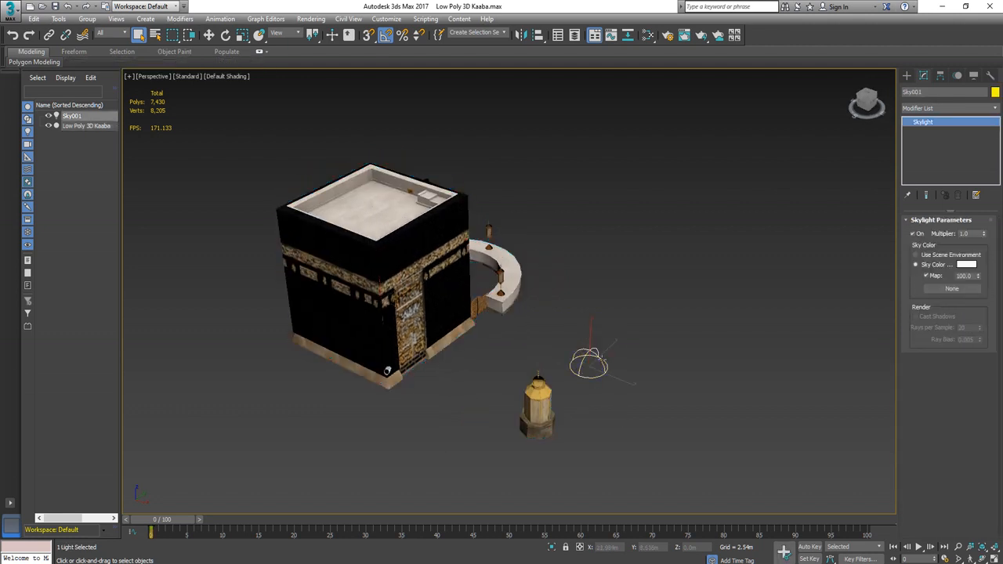
key(Delete)
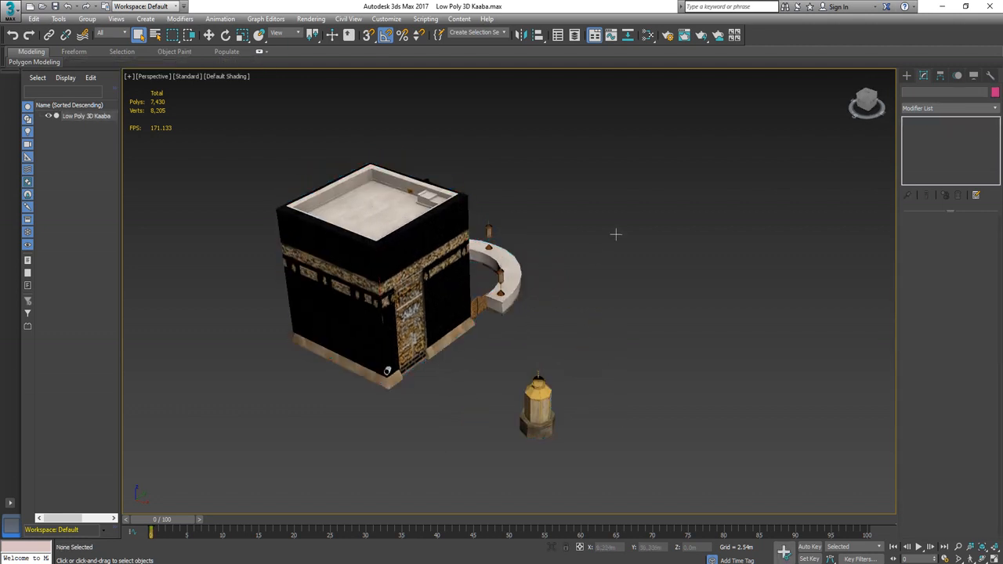
Set the Scanline Renderer's advanced lighting to no lighting plug-in and close the render setup.
click(669, 36)
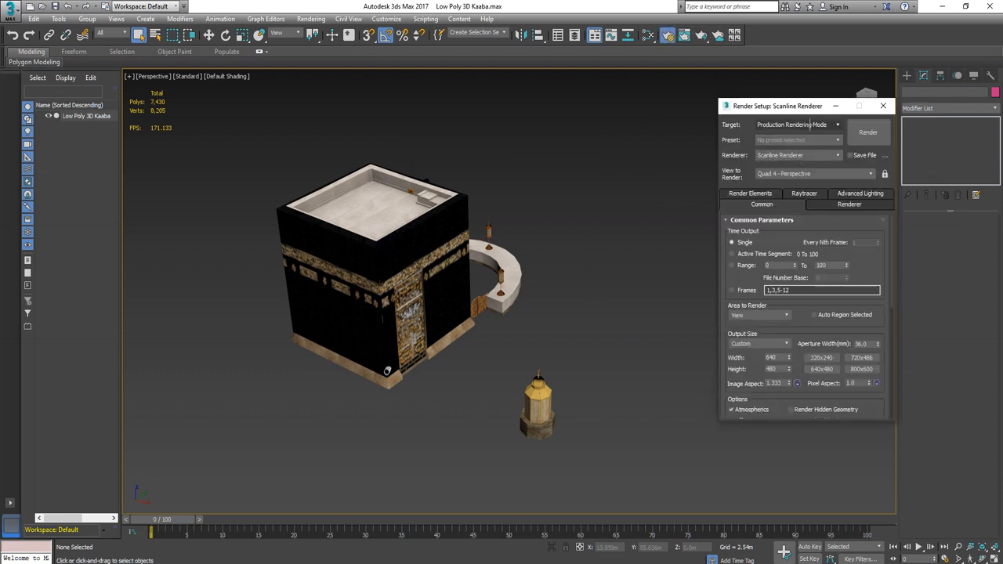
click(854, 196)
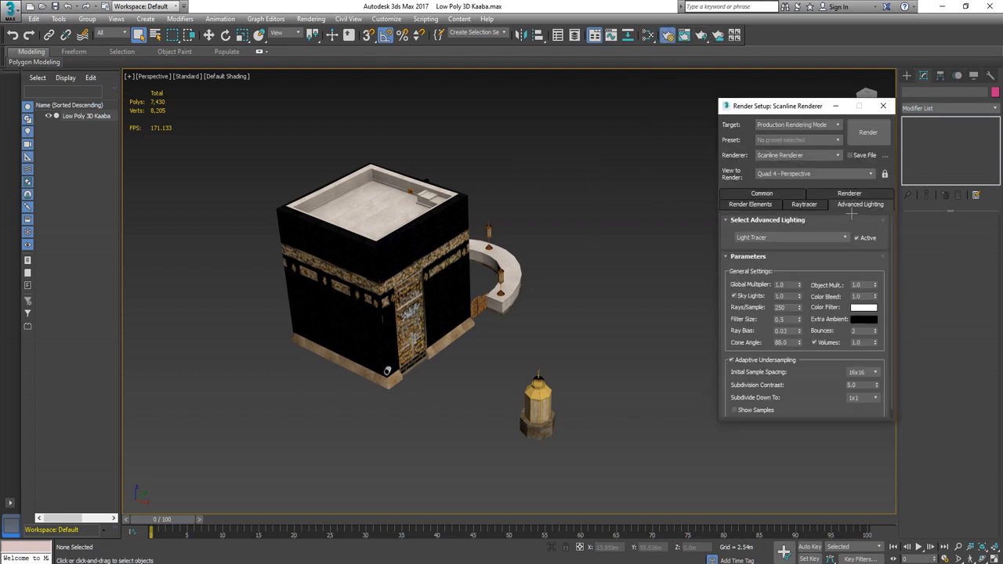
click(815, 235)
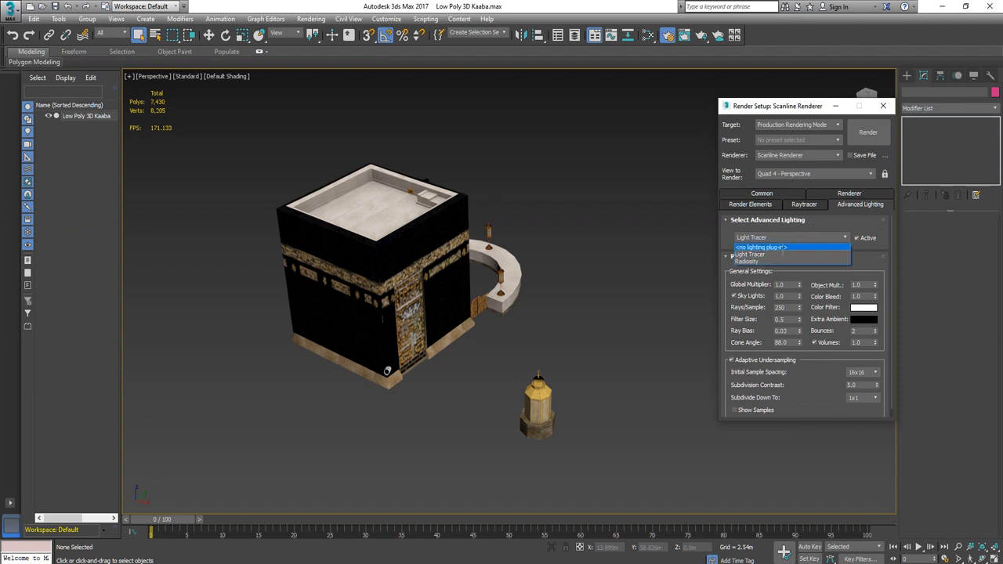
click(765, 247)
click(528, 327)
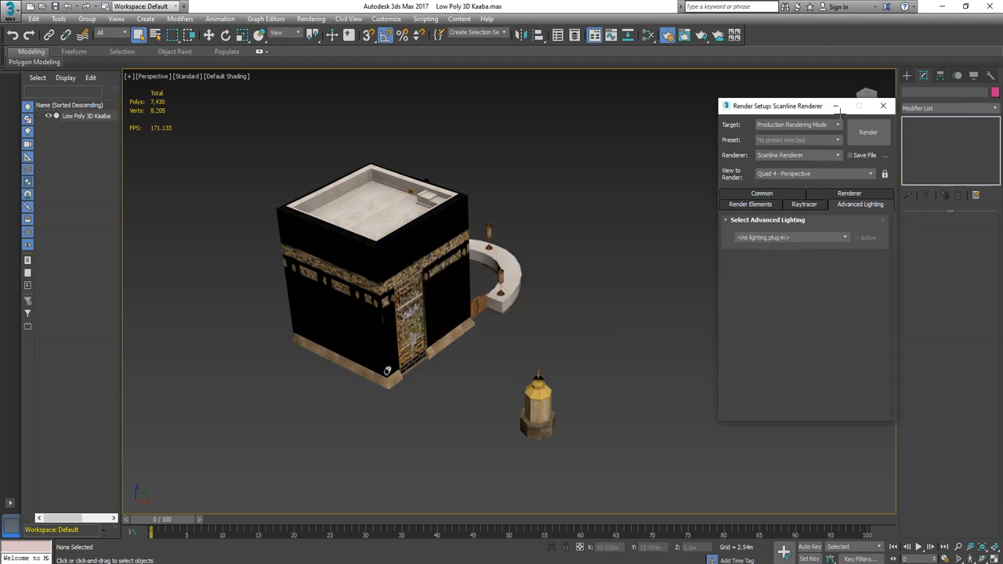
click(883, 105)
Render the Perspective view of the textured Kaaba from several angles, including one showing the semicircular wall and the Maqam Ibrahim.
scroll(470, 314, up, 8)
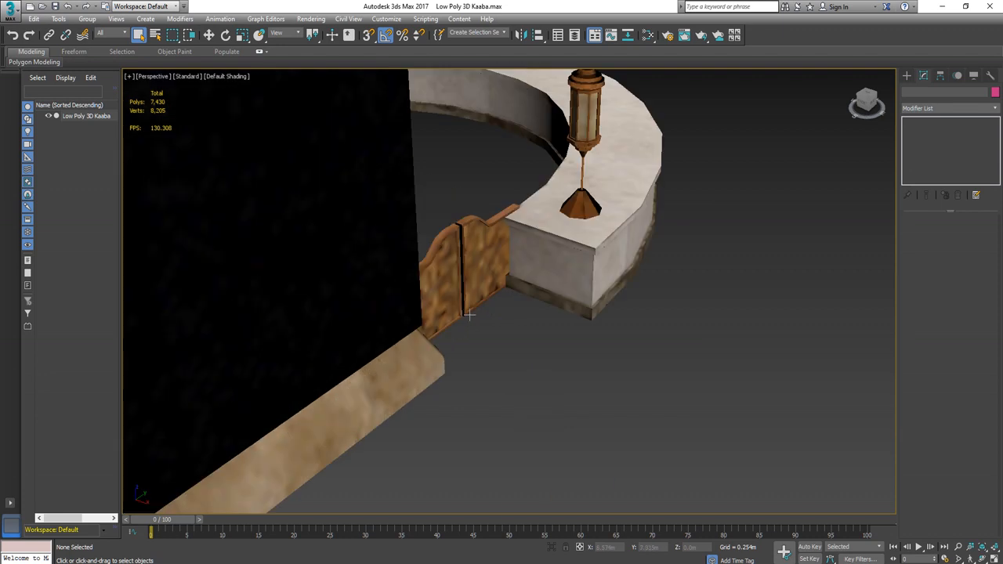
scroll(578, 385, down, 8)
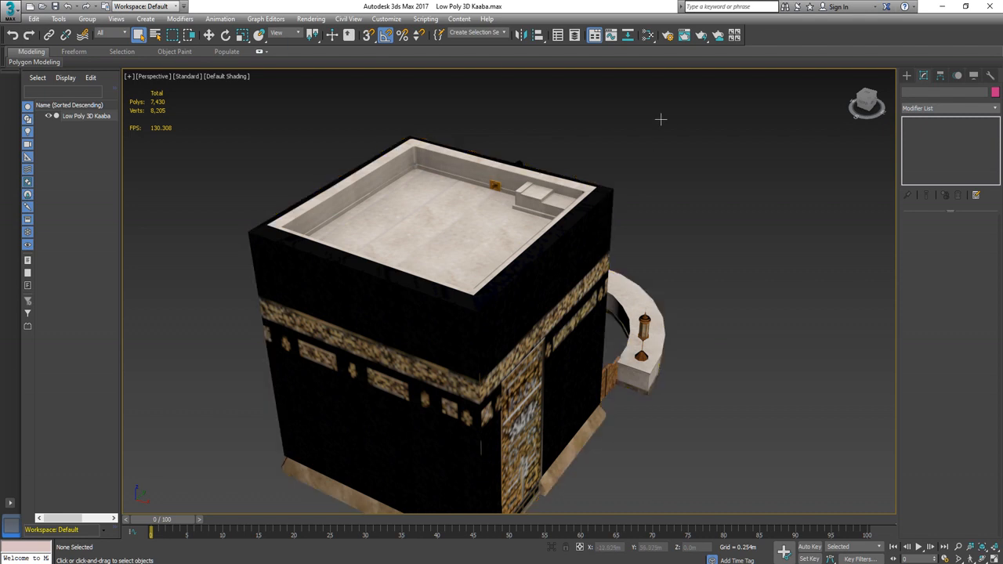
click(700, 34)
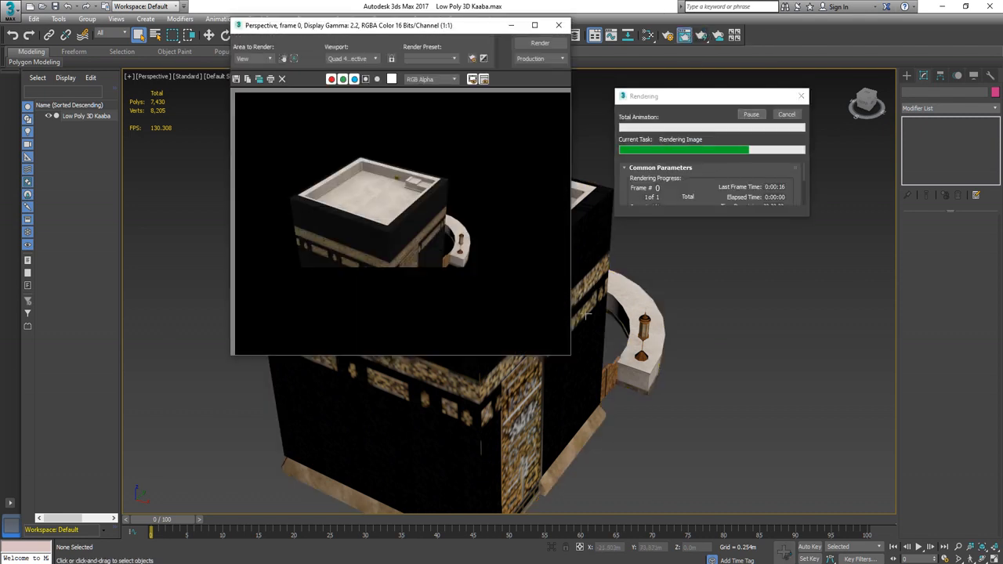
alt+middle_drag(579, 345, 660, 411)
click(701, 35)
alt+middle_drag(648, 318, 675, 257)
scroll(675, 257, up, 4)
click(700, 34)
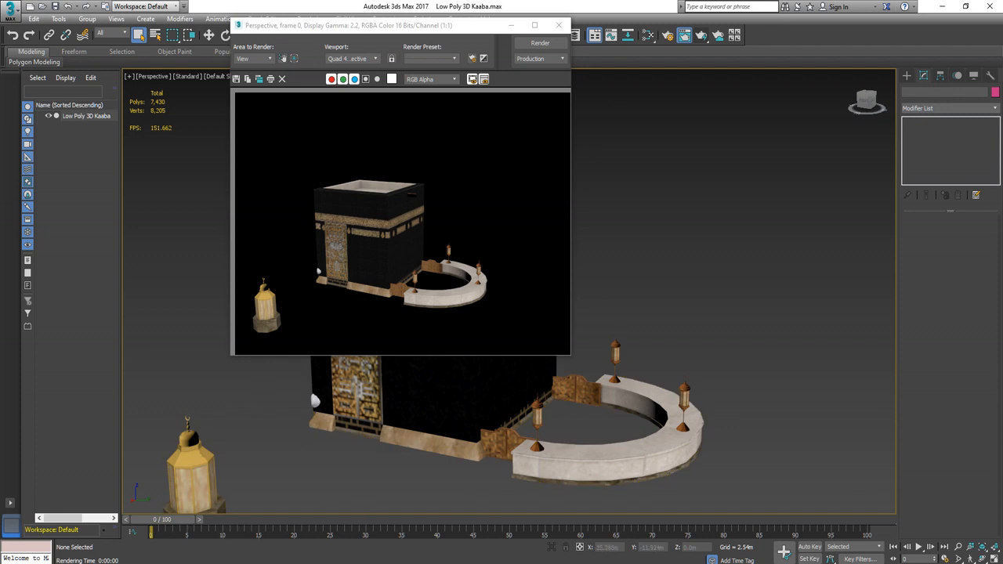
Switch to File Explorer and check the baked Low Poly 3D KaabaCompleteMap.tga in the 8 - Low Poly Kaaba folder.
key(alt+Tab)
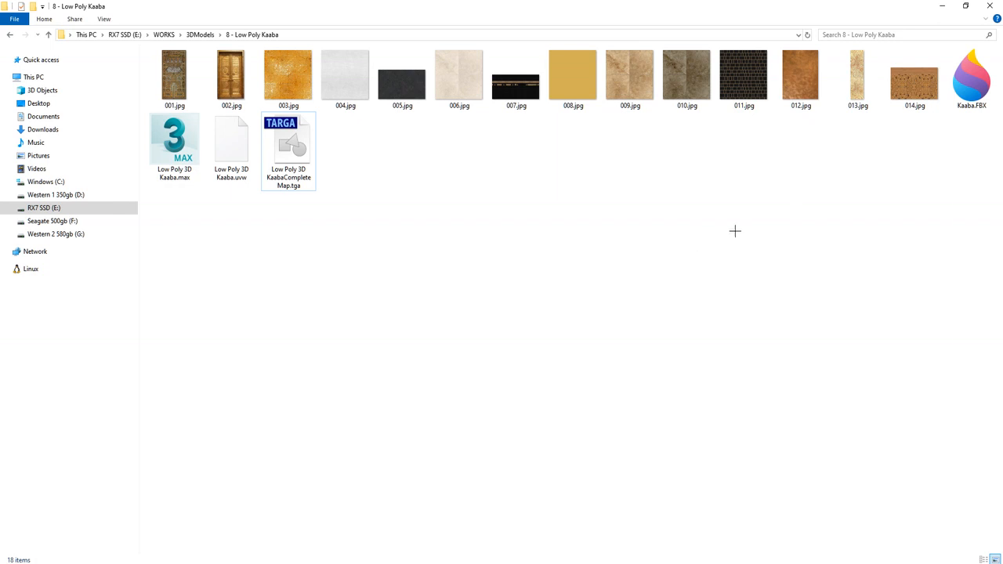
click(273, 159)
click(346, 244)
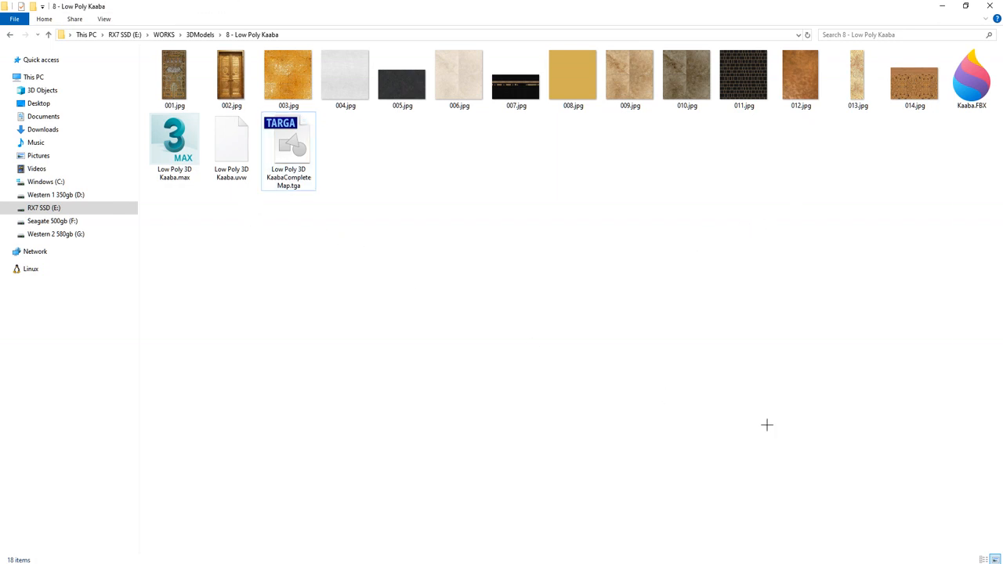